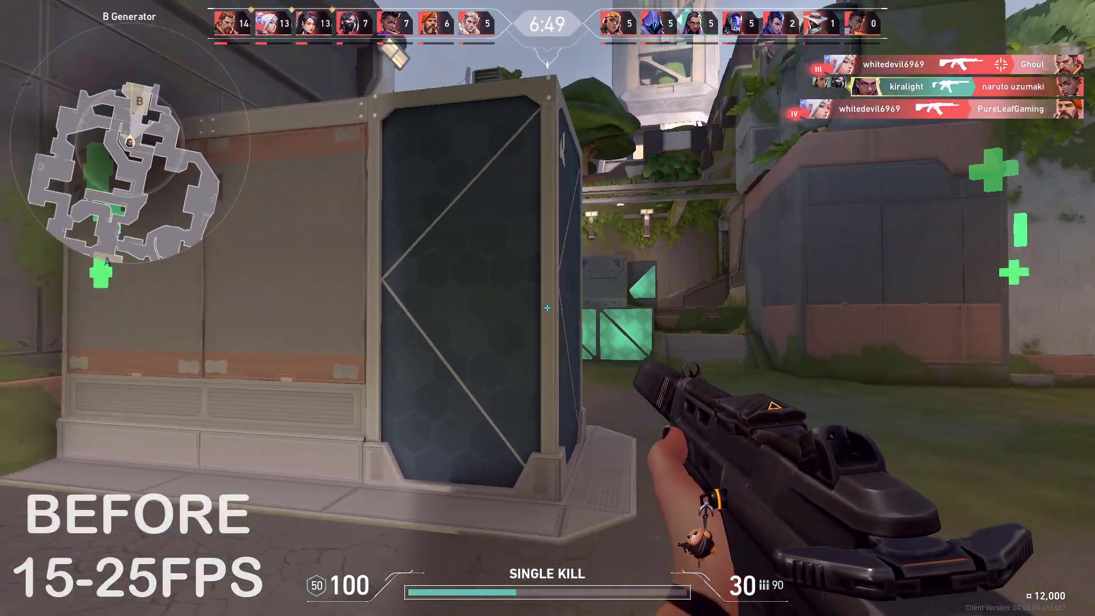
- Move through B site at 15–25 FPS and shoot enemies, scoring a kill before dying
key(d)
key(s)
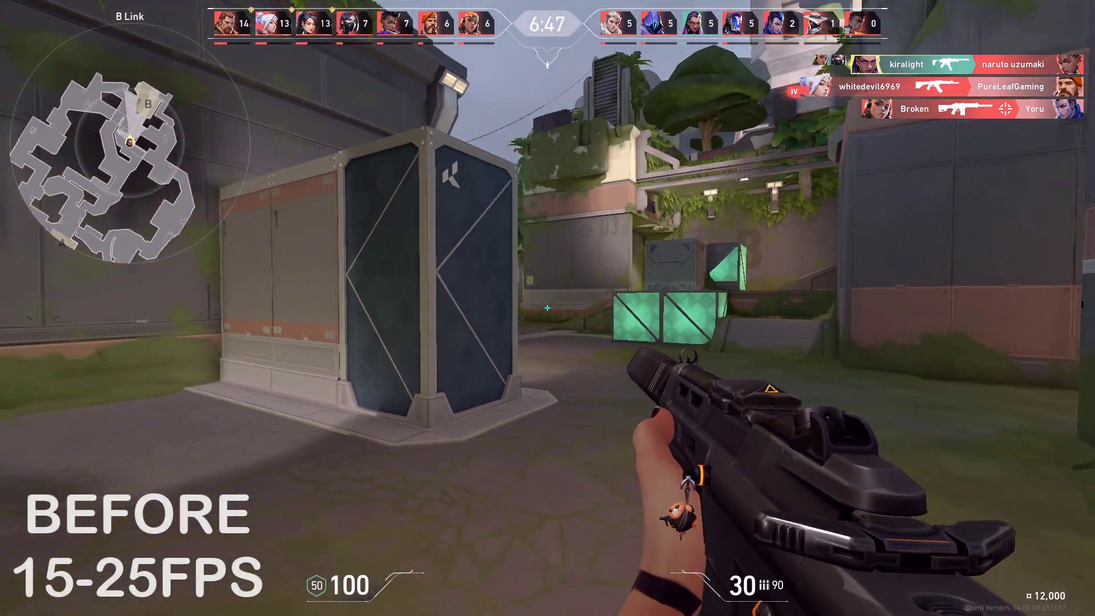
click(548, 308)
key(w)
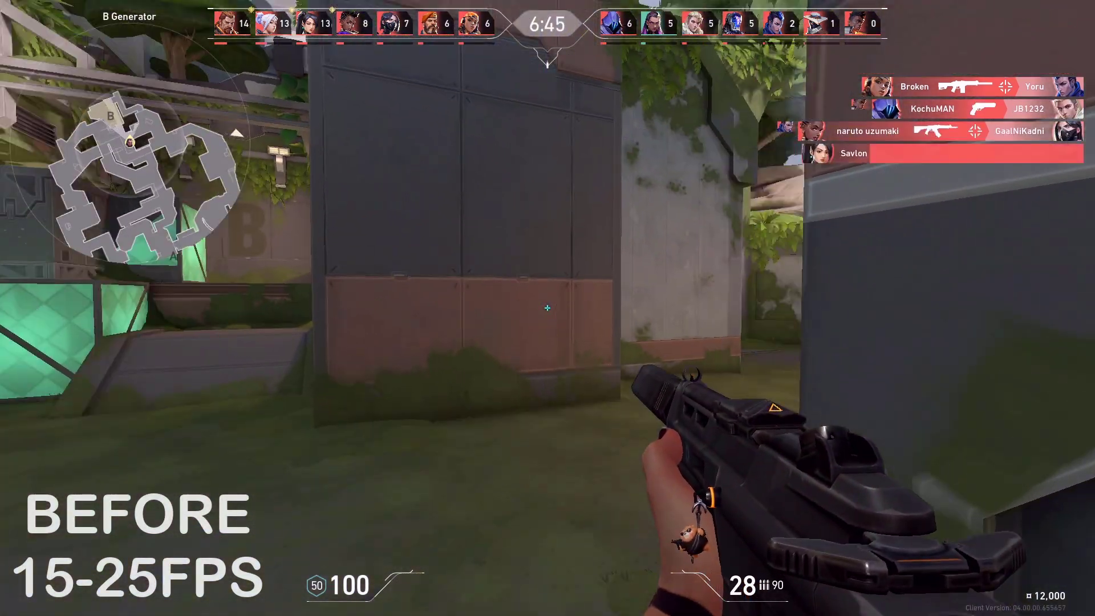
key(w)
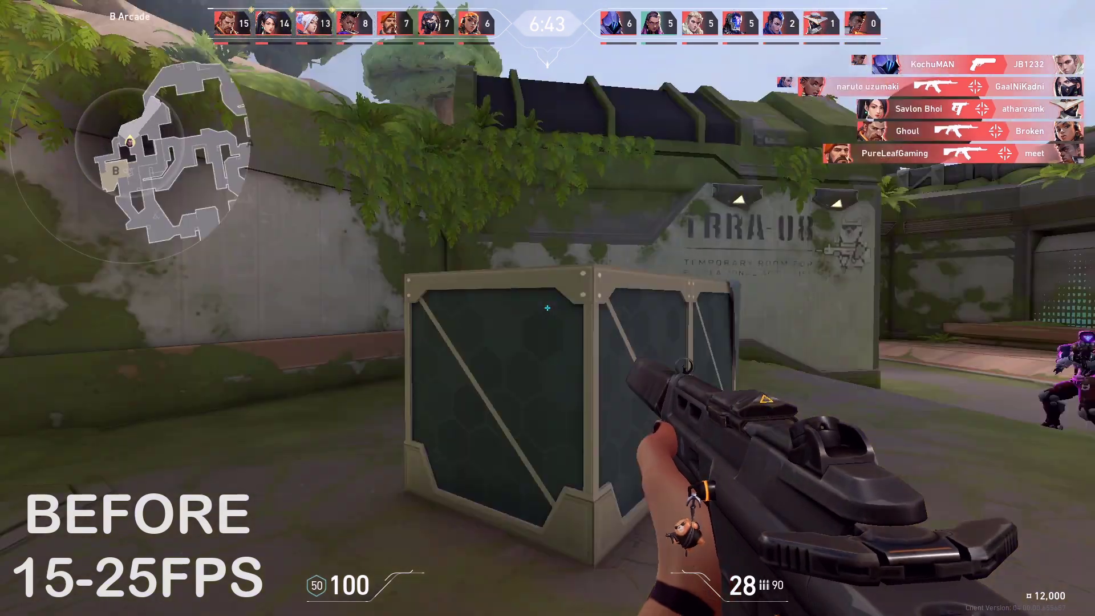
click(548, 308)
click(547, 308)
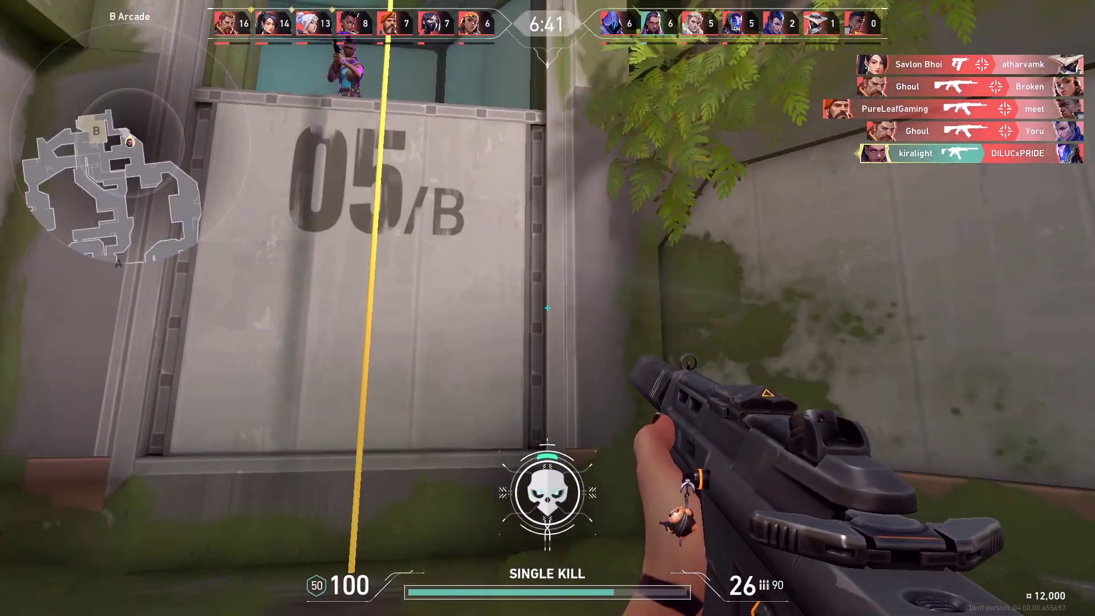
click(548, 308)
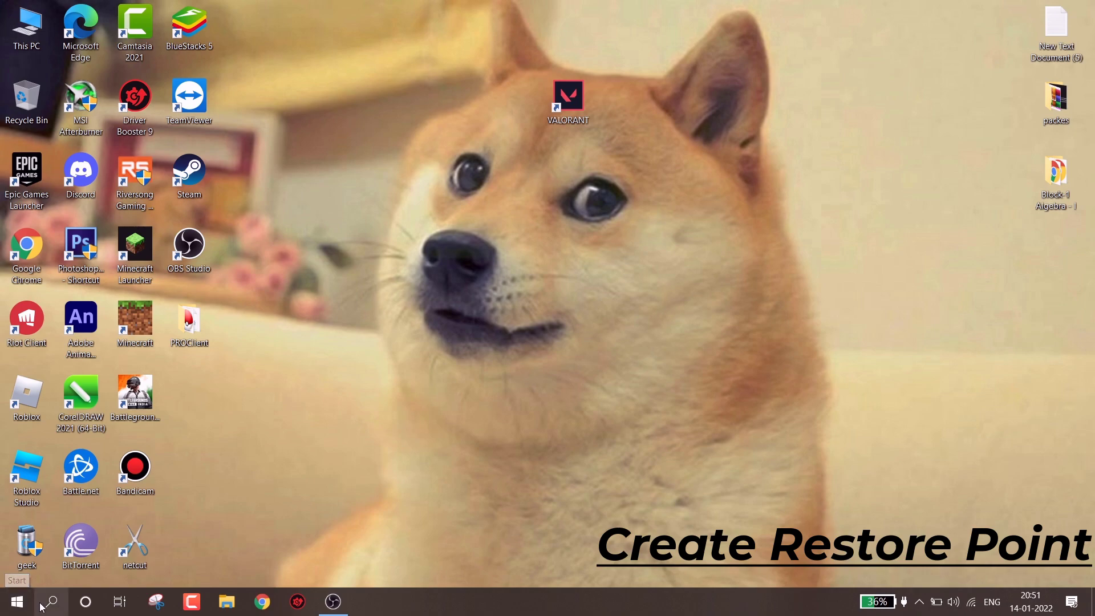
- Turn on system protection for the Windows-SSD (C:) drive
click(52, 602)
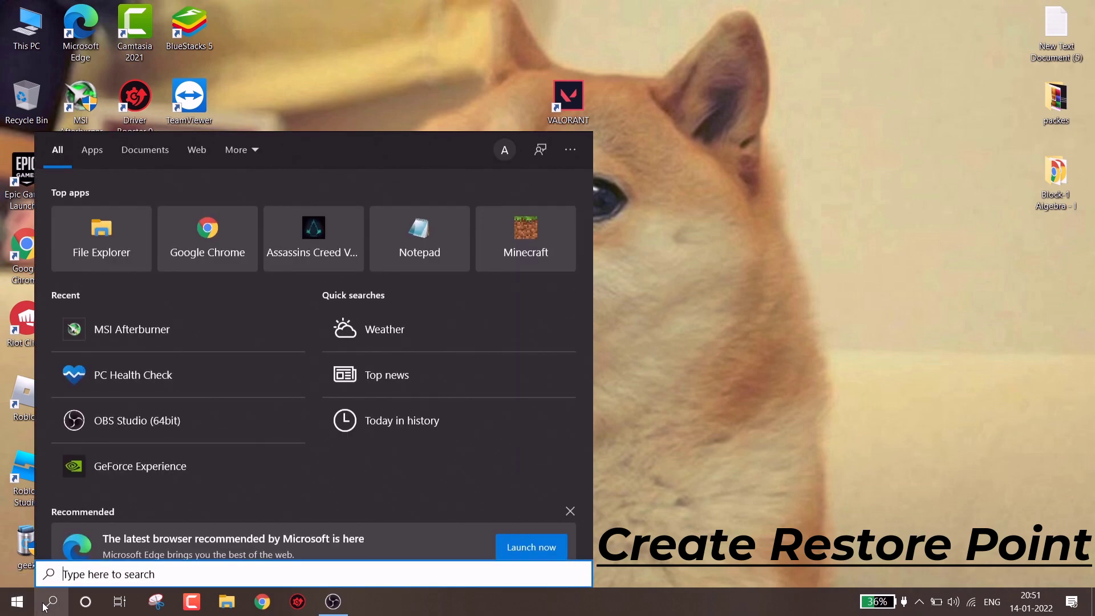
text(crea)
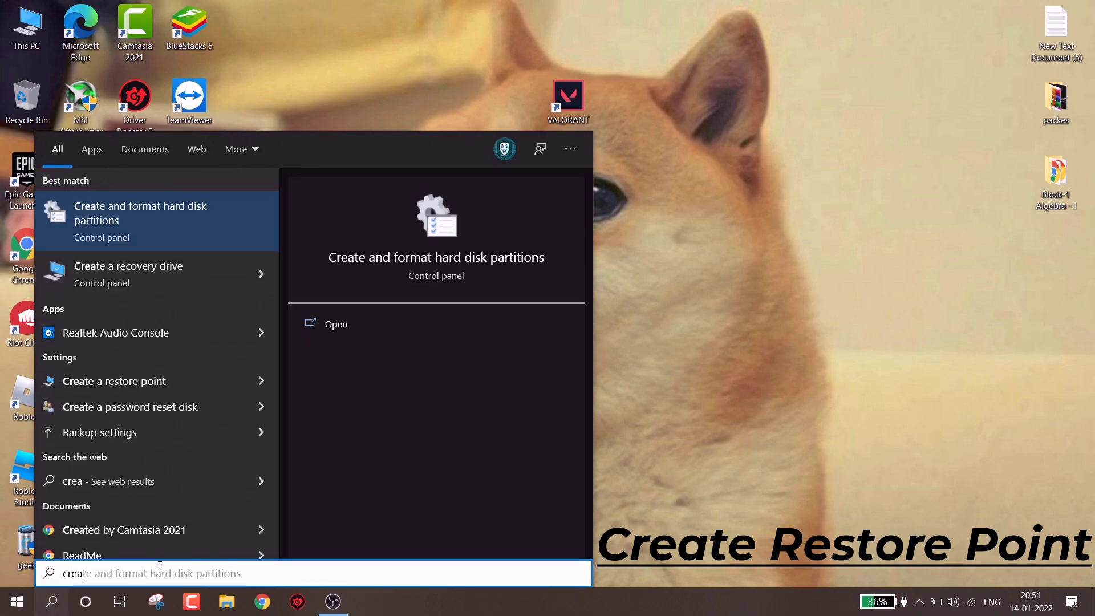
text(te re)
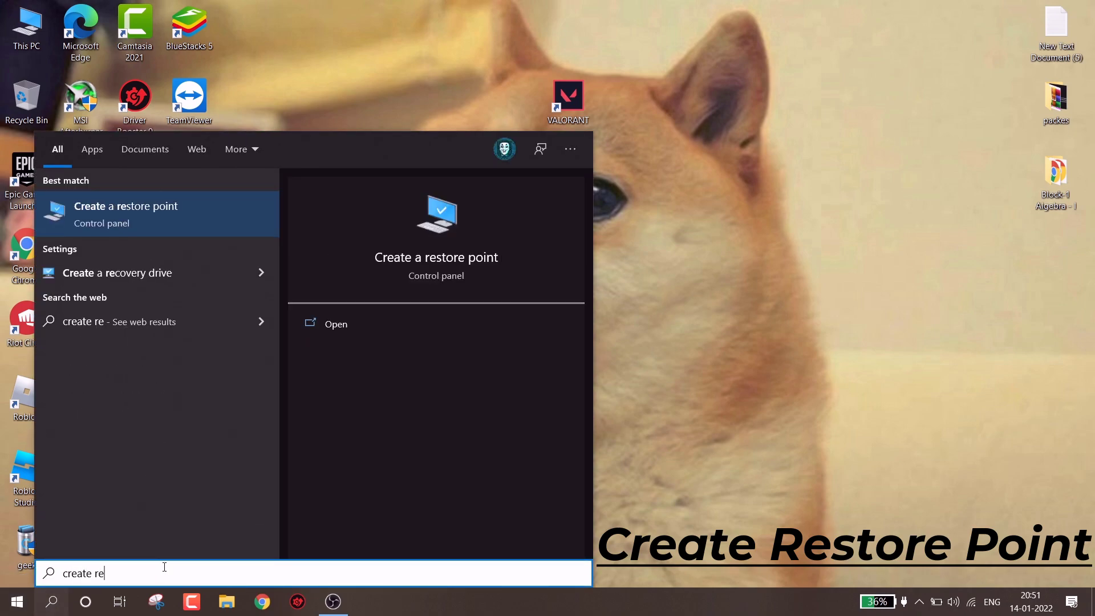
click(135, 222)
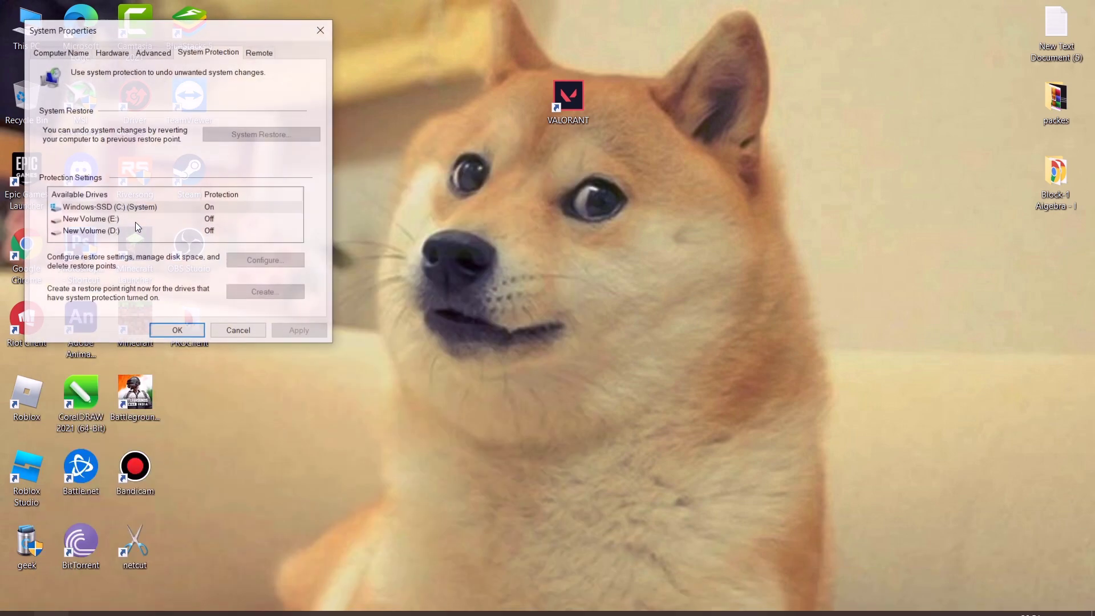
drag(138, 29, 445, 122)
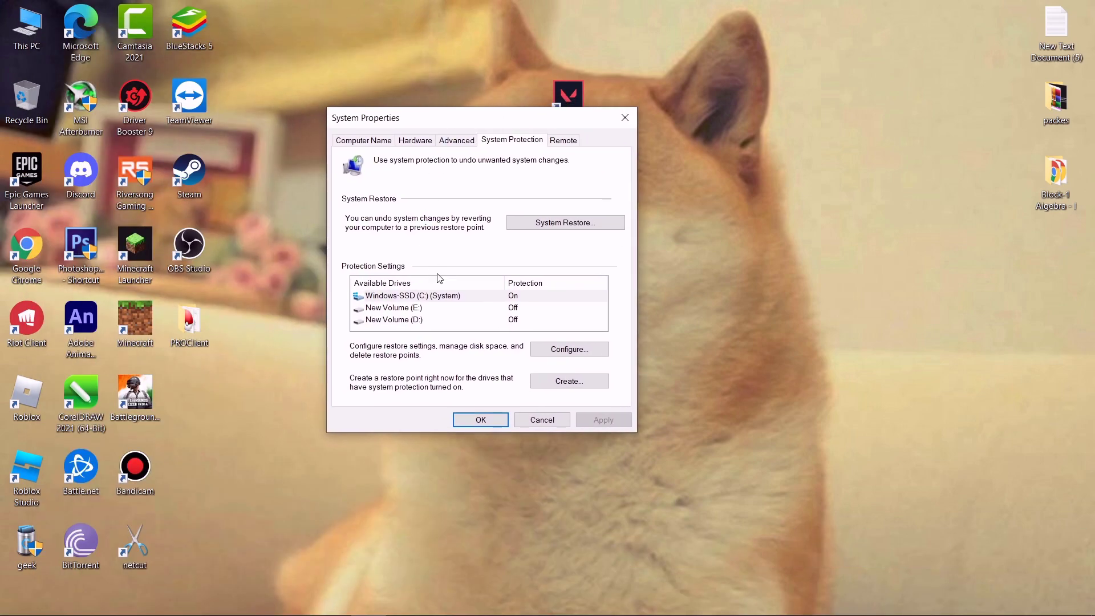
click(450, 296)
click(569, 350)
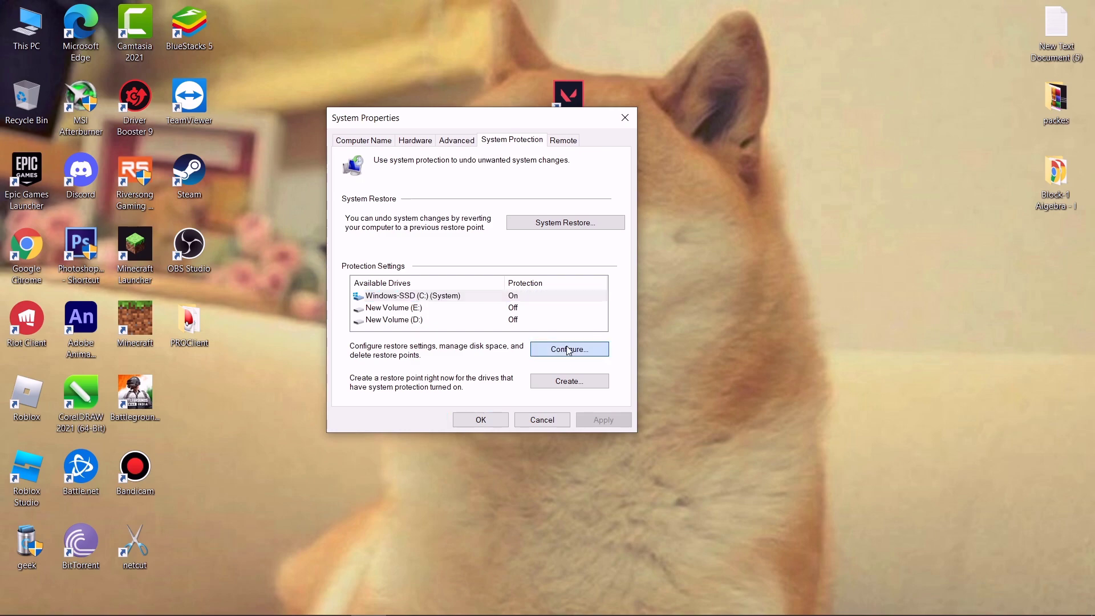
click(427, 218)
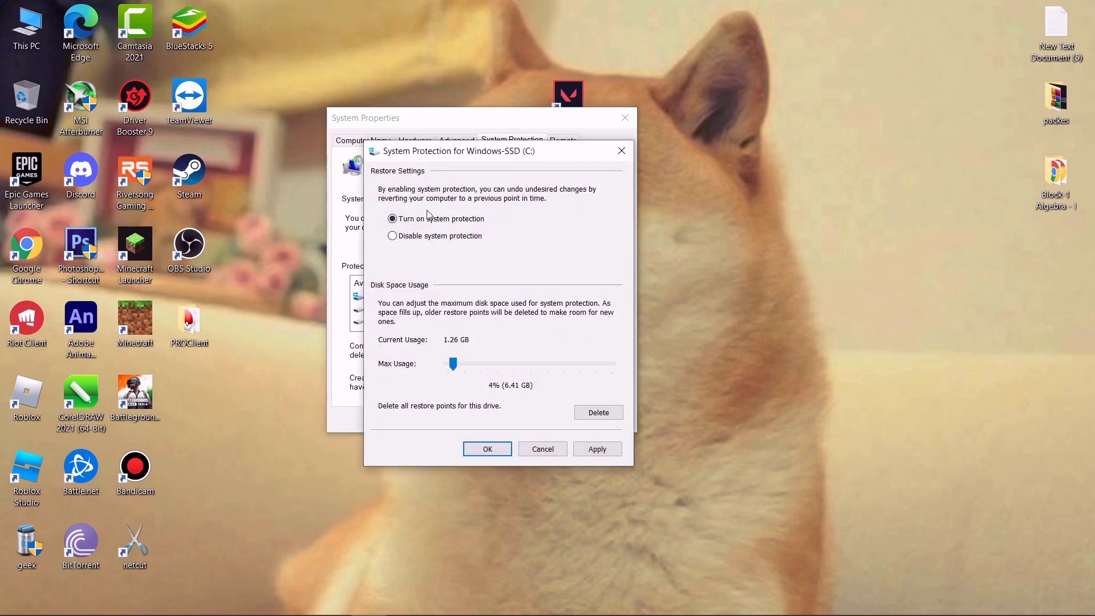
click(597, 449)
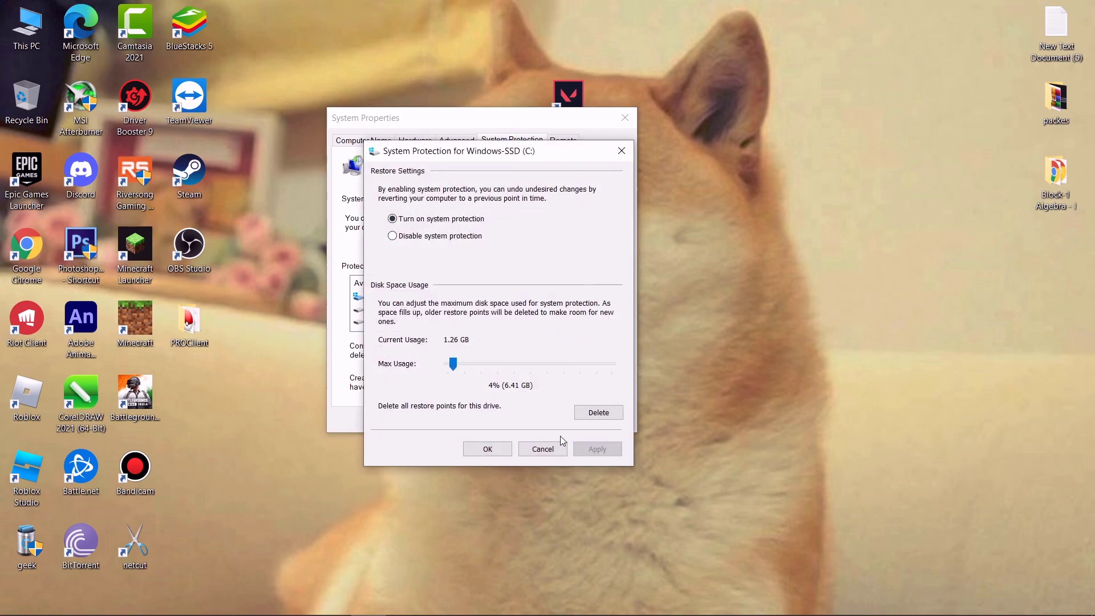
click(488, 449)
- Create a restore point named 'backup' and close System Properties
click(552, 383)
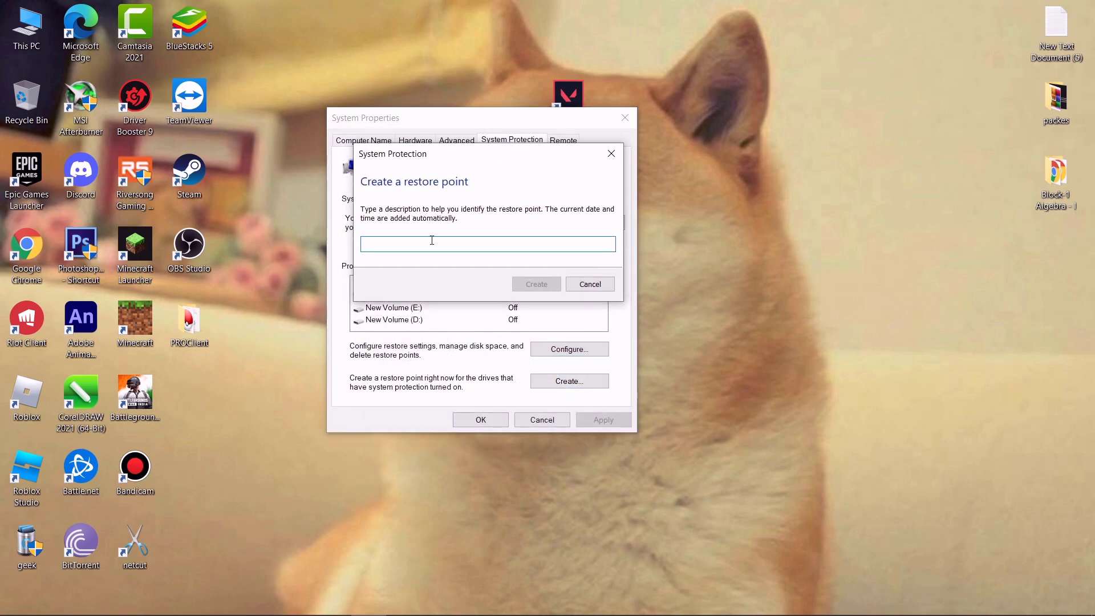
text(backup)
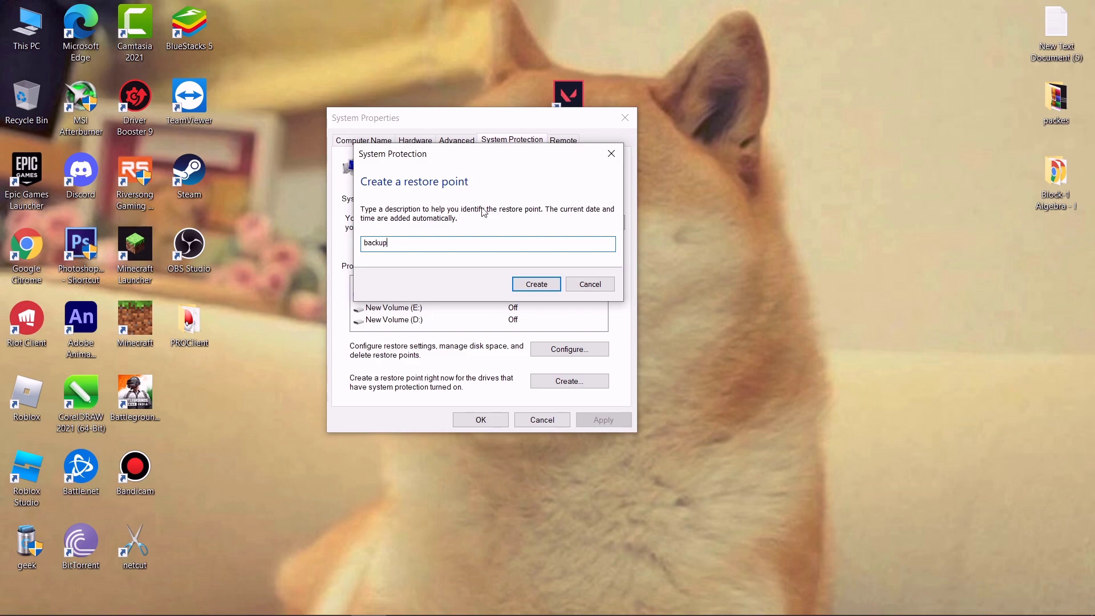
click(538, 285)
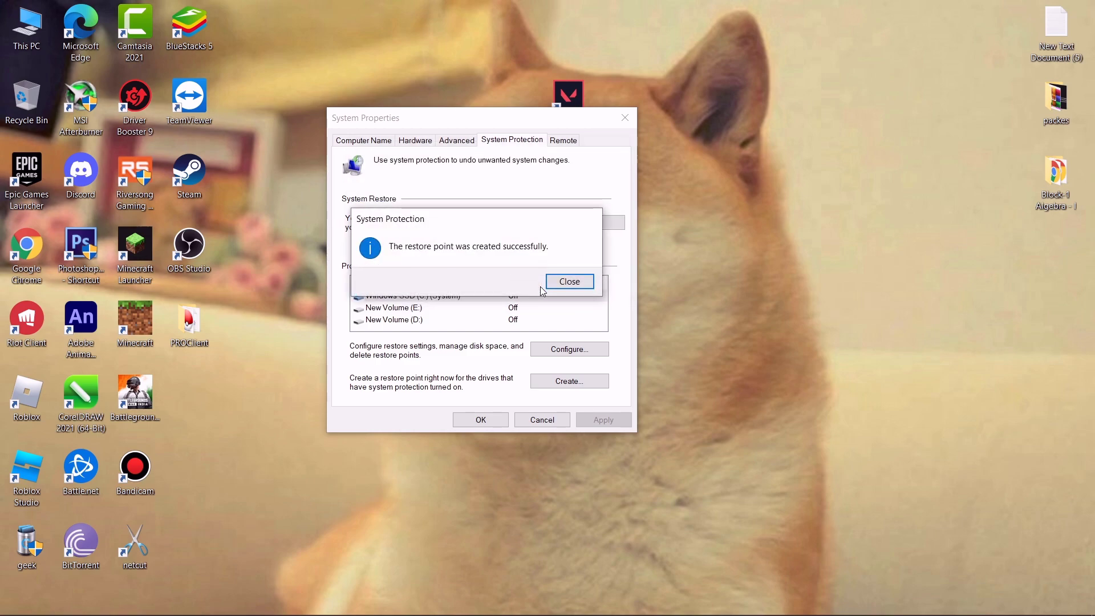
click(555, 287)
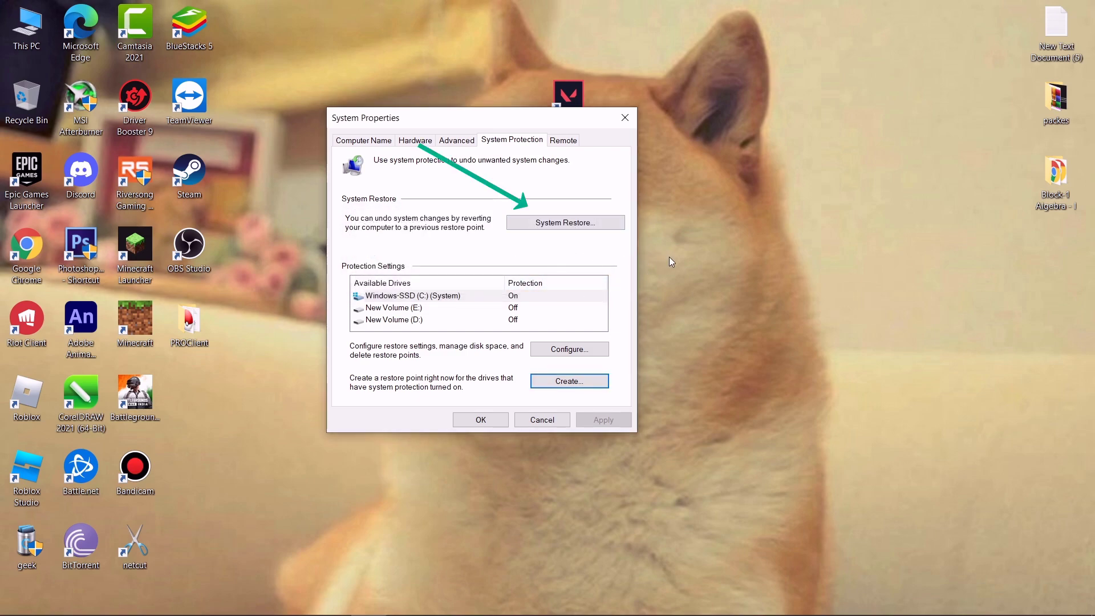
click(480, 420)
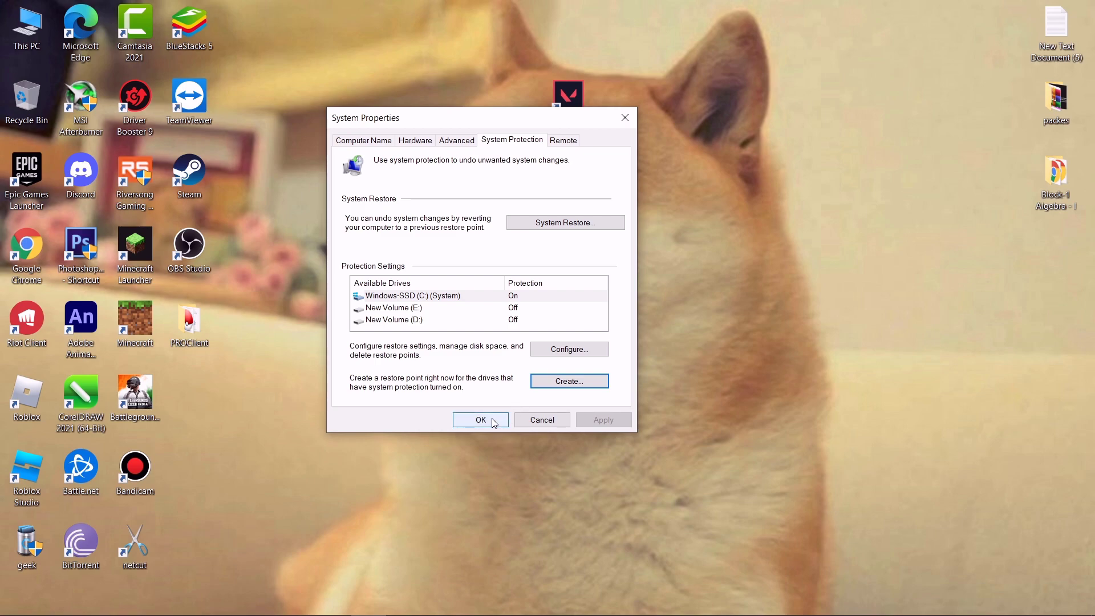
right_click(772, 128)
- Open Task Manager from the taskbar and show its Startup apps list
click(794, 193)
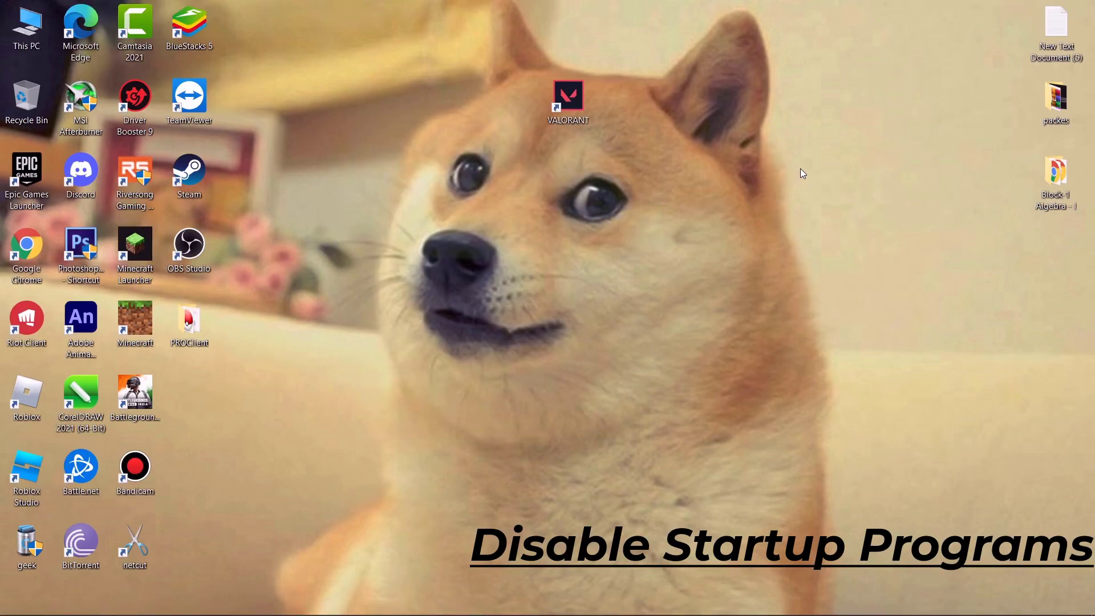
drag(589, 296, 645, 293)
drag(605, 195, 656, 231)
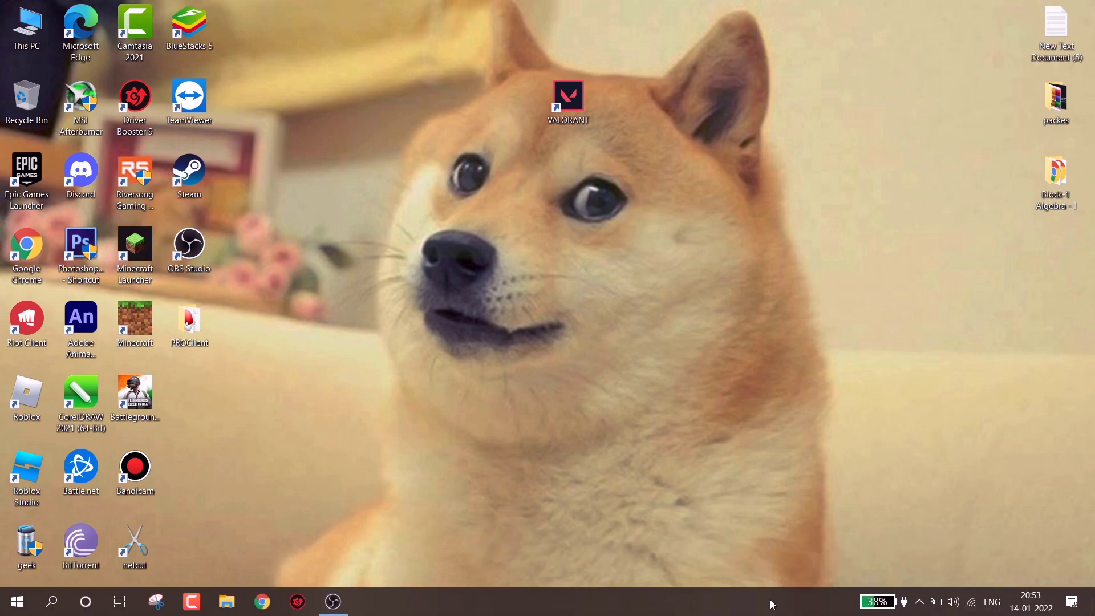
right_click(772, 601)
click(837, 525)
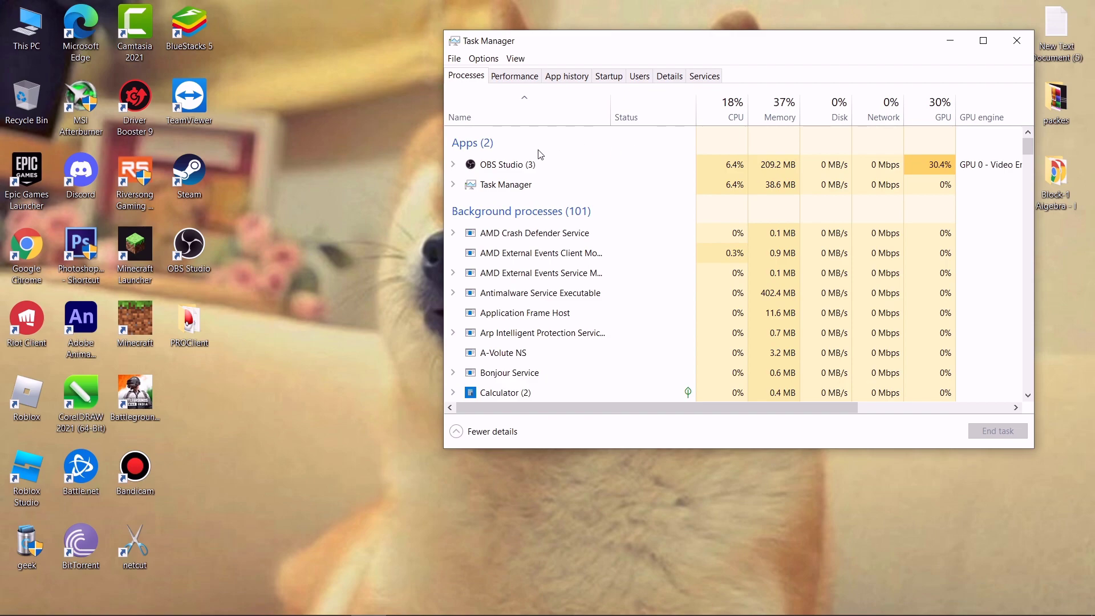
click(596, 80)
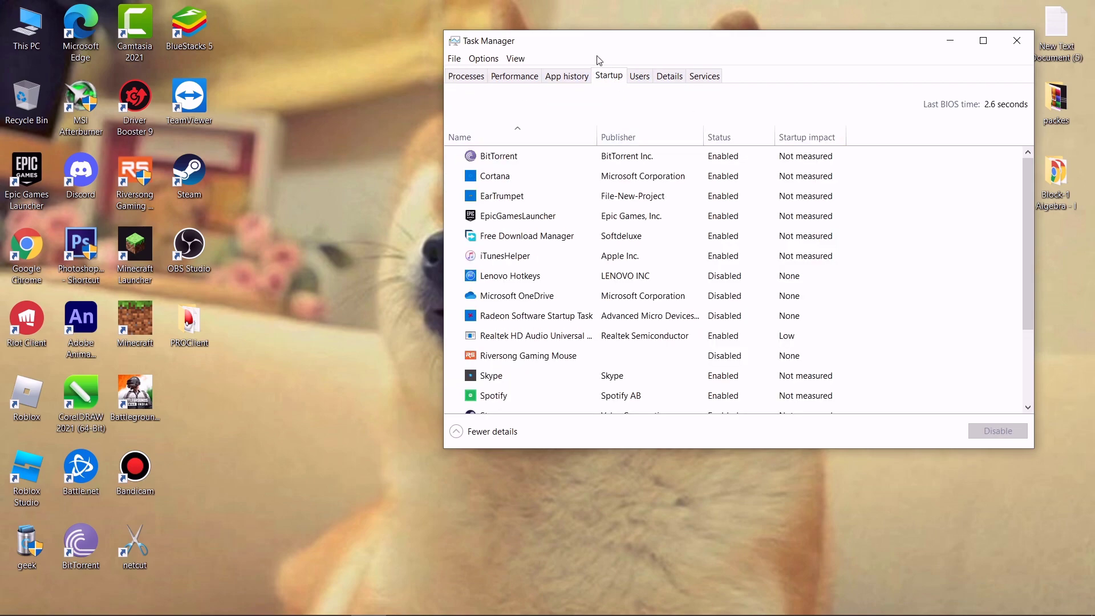
- Disable EarTrumpet, EpicGamesLauncher, Free Download Manager and iTunesHelper at startup, leaving Realtek audio enabled
right_click(704, 173)
right_click(705, 194)
click(720, 201)
right_click(707, 217)
click(723, 223)
right_click(704, 236)
click(720, 242)
right_click(700, 255)
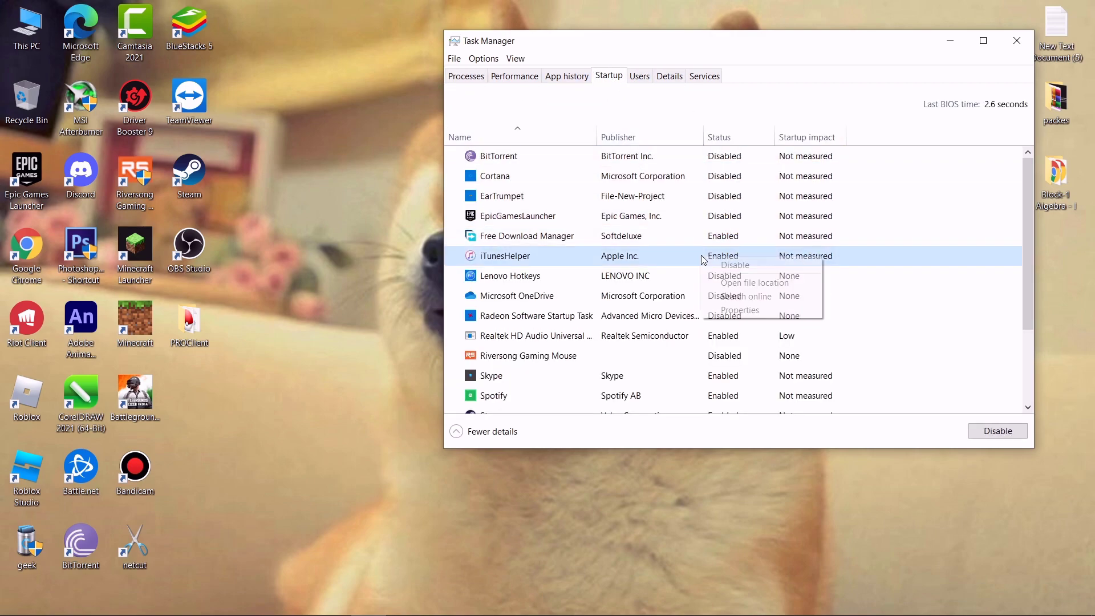
click(718, 261)
right_click(711, 340)
click(685, 337)
- Disable Spotify, Steam, Telegram Desktop and Xbox App Services further down the startup list
scroll(707, 342, down, 1)
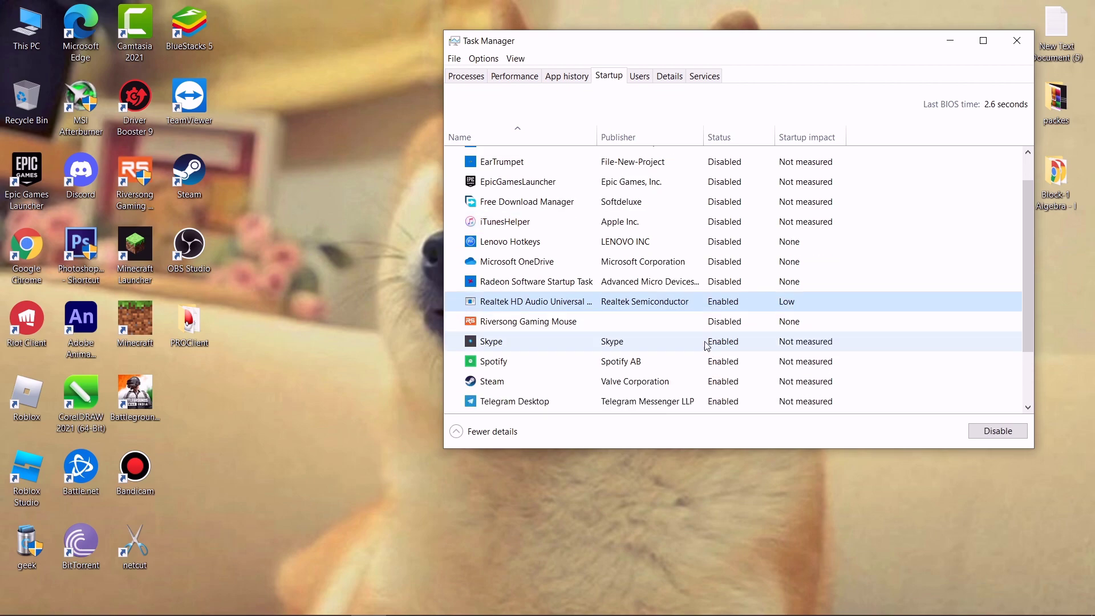
right_click(696, 366)
click(719, 374)
right_click(707, 381)
click(719, 388)
scroll(692, 350, down, 2)
right_click(699, 323)
click(716, 330)
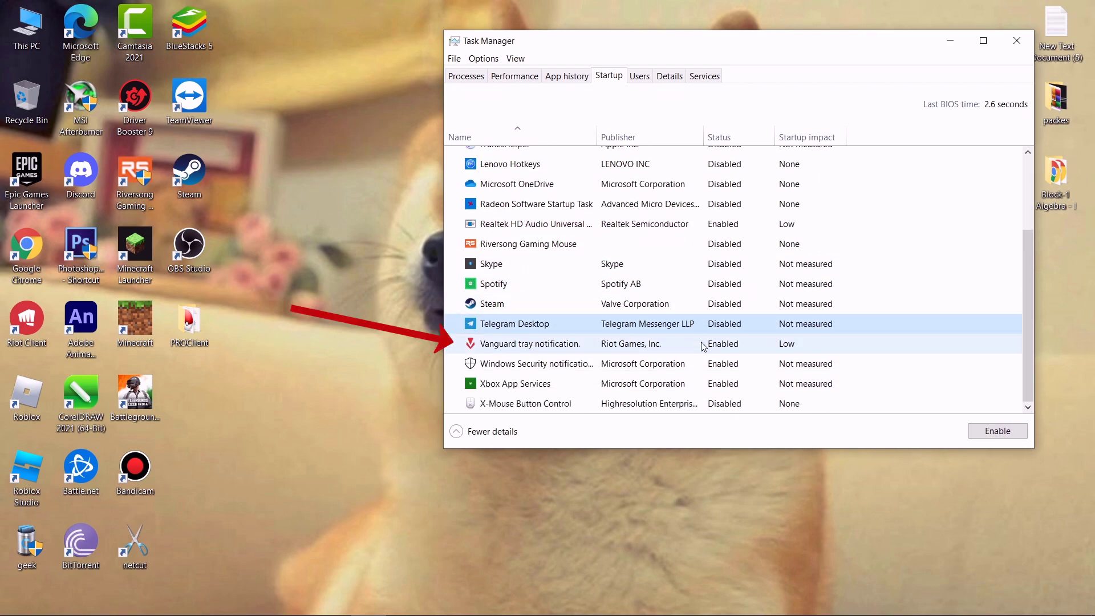
right_click(720, 379)
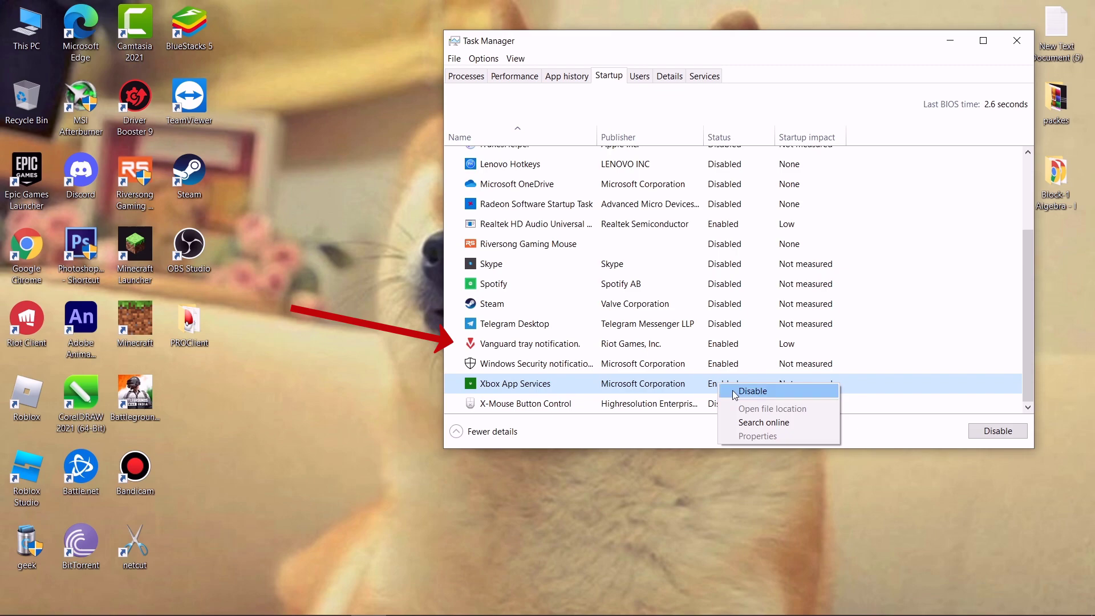
click(730, 386)
right_click(713, 365)
click(726, 372)
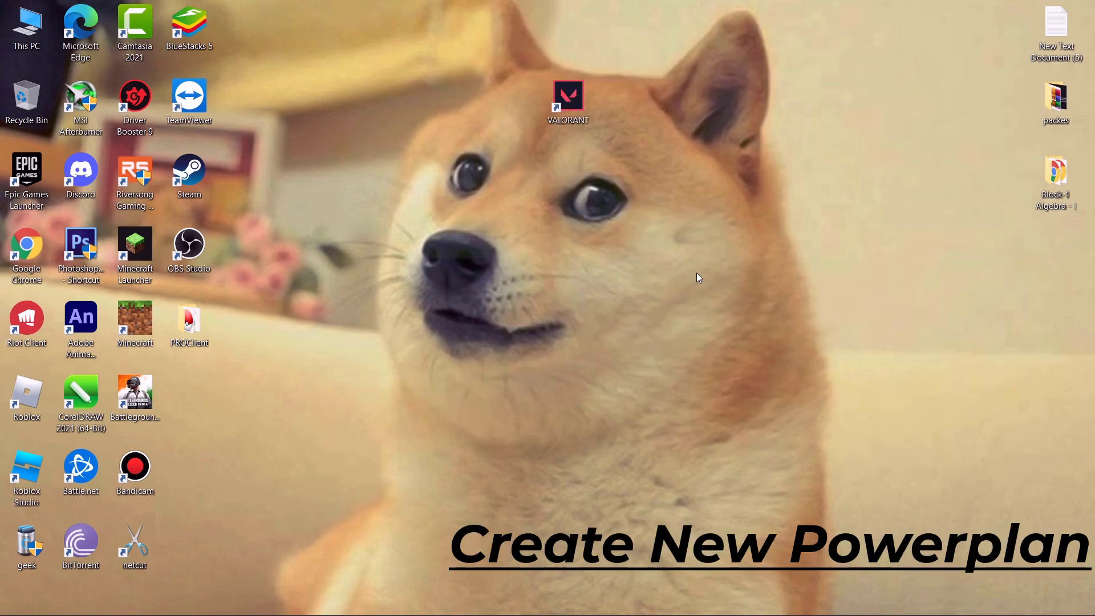
- Create and activate a High performance–based power plan named 'valorant', then close Power Options
mouse_move(956, 613)
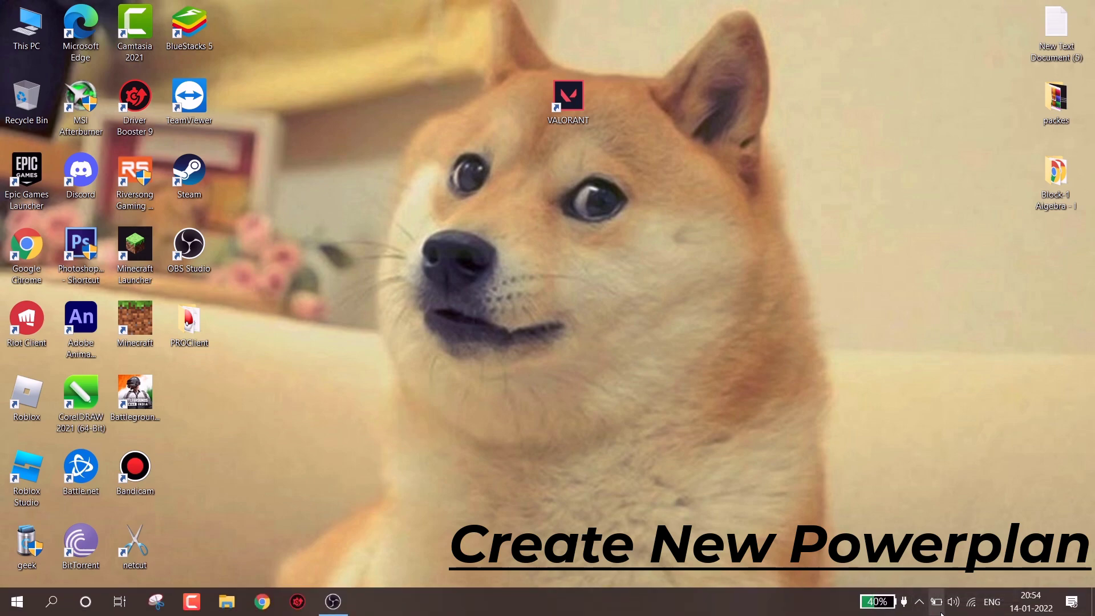
right_click(935, 602)
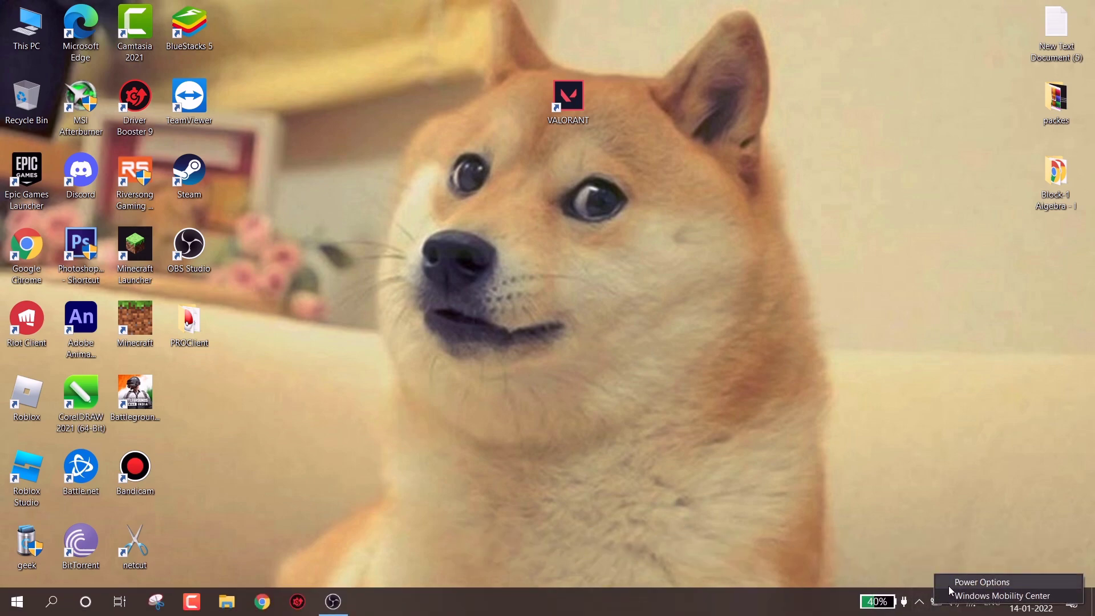
click(949, 586)
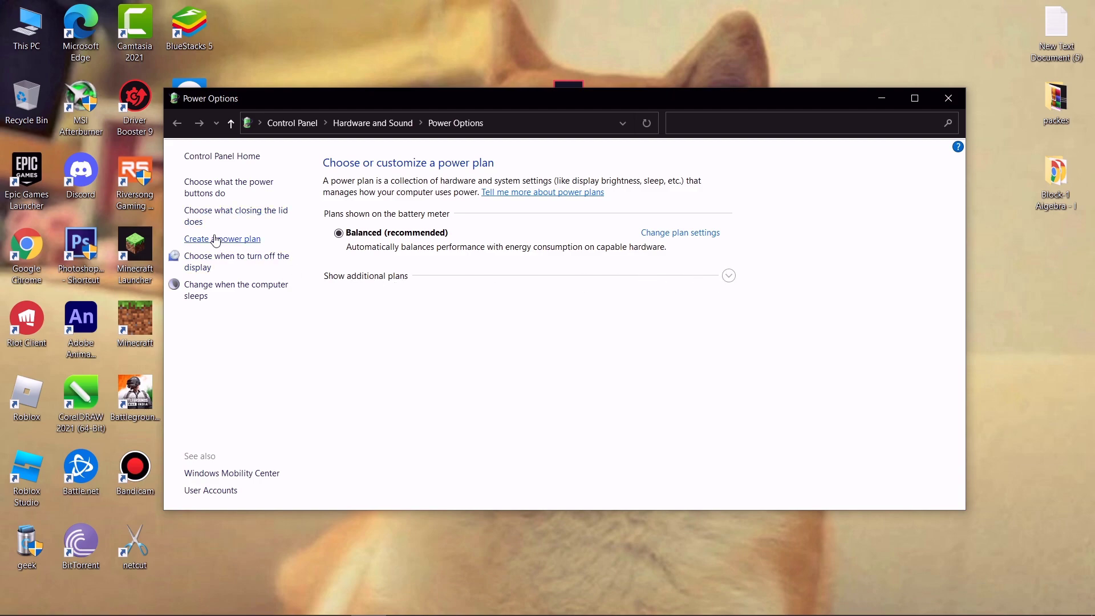
click(244, 239)
click(375, 281)
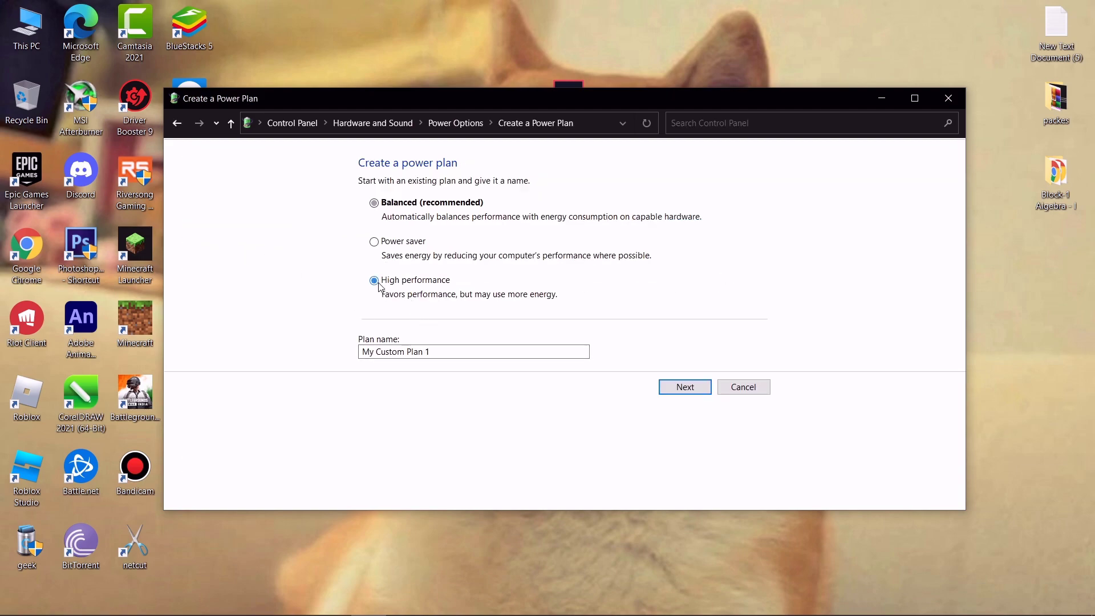
triple_click(450, 354)
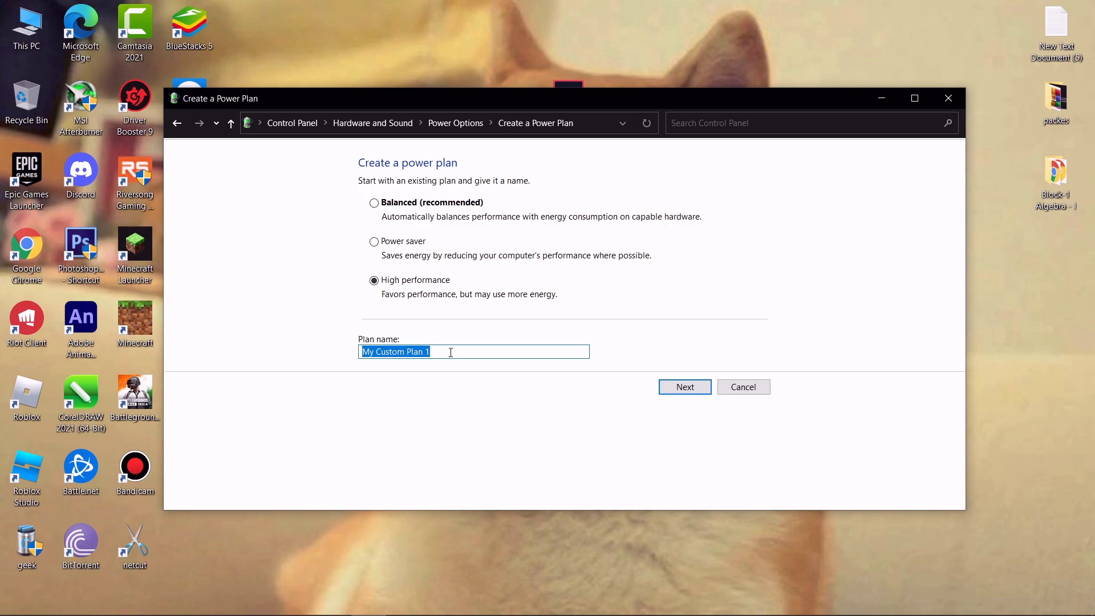
text(valorant)
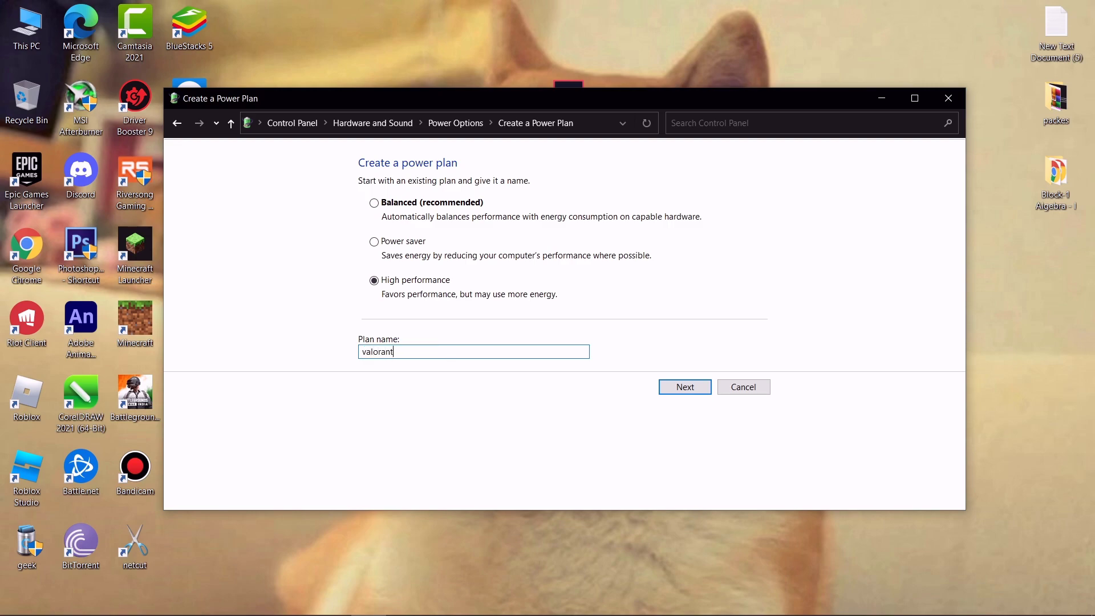
click(682, 388)
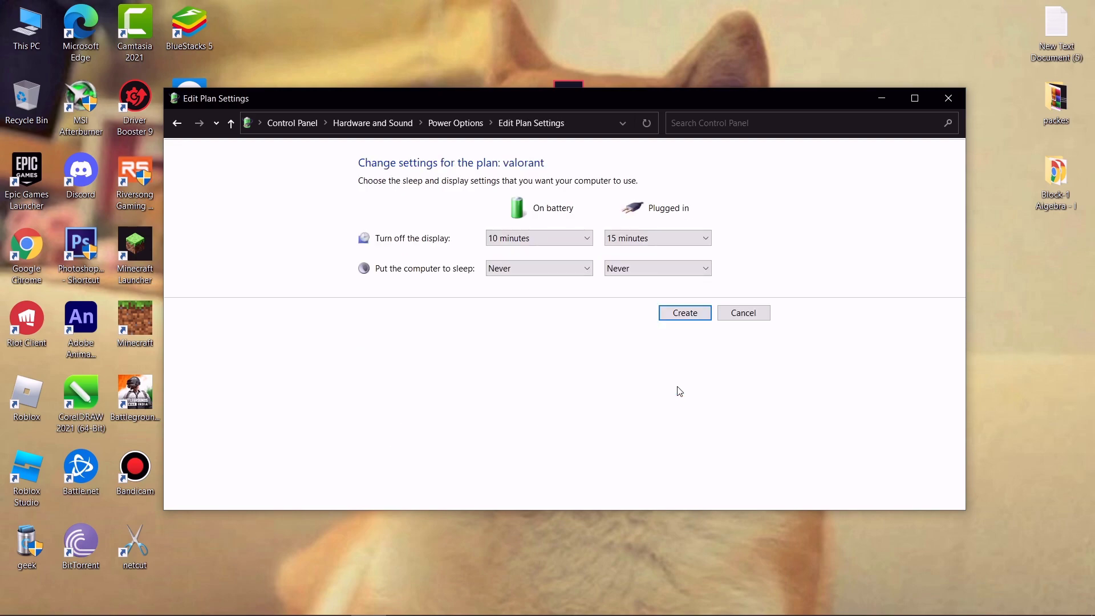
click(682, 314)
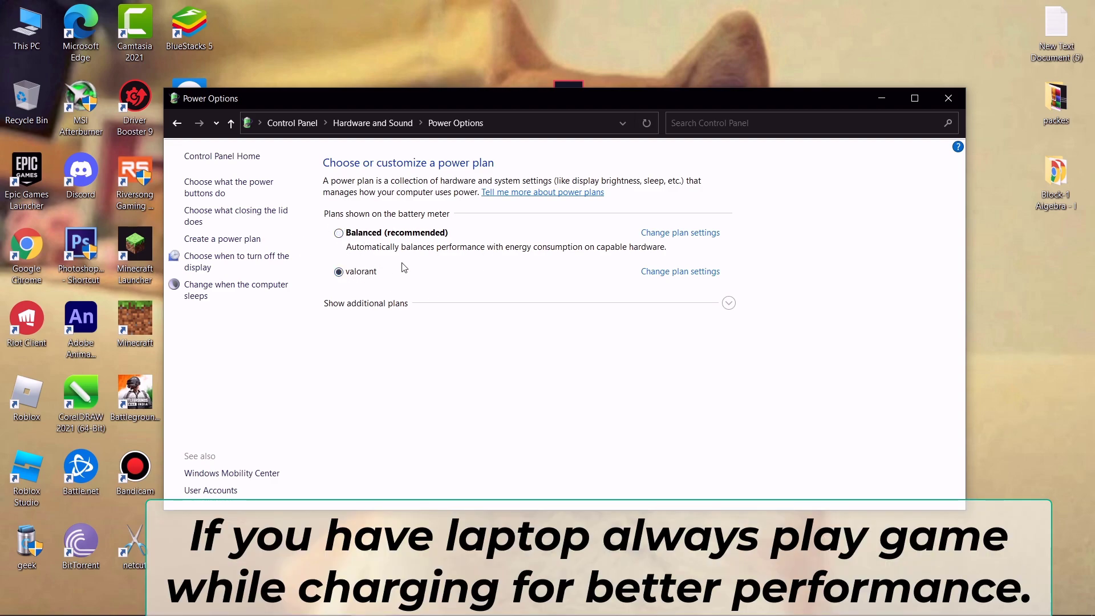
click(949, 99)
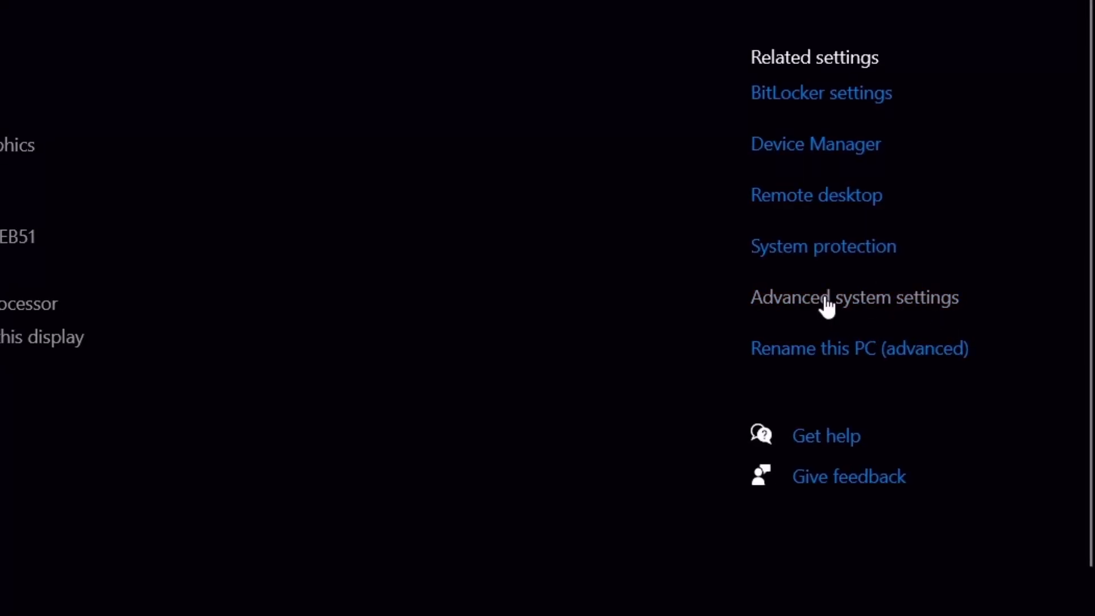
- Set custom visual effects keeping only thumbnails instead of icons and smooth screen font edges
click(826, 302)
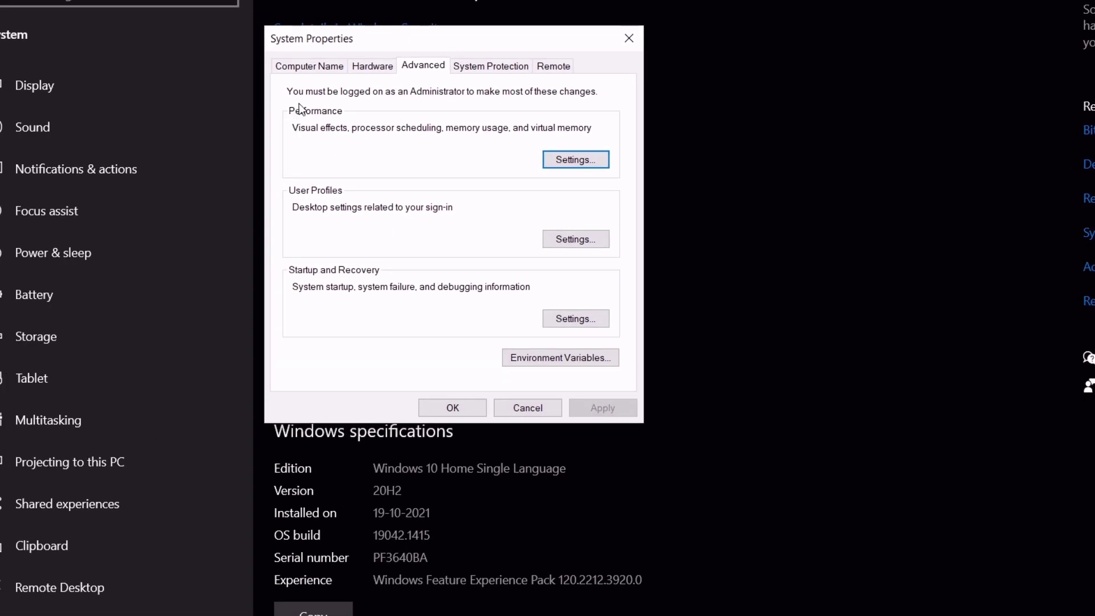
click(564, 160)
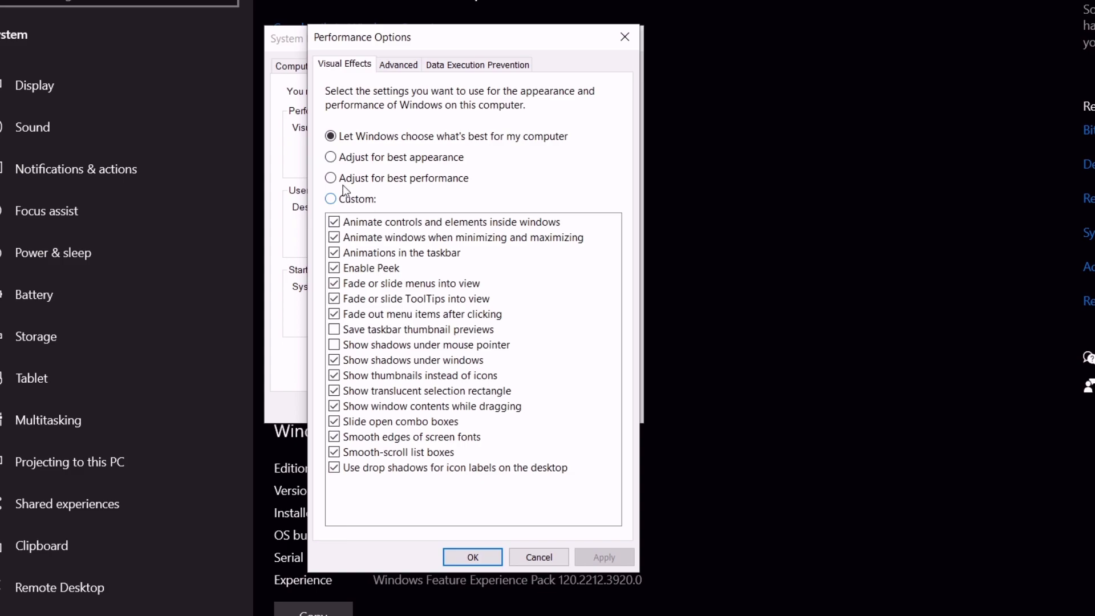
click(331, 178)
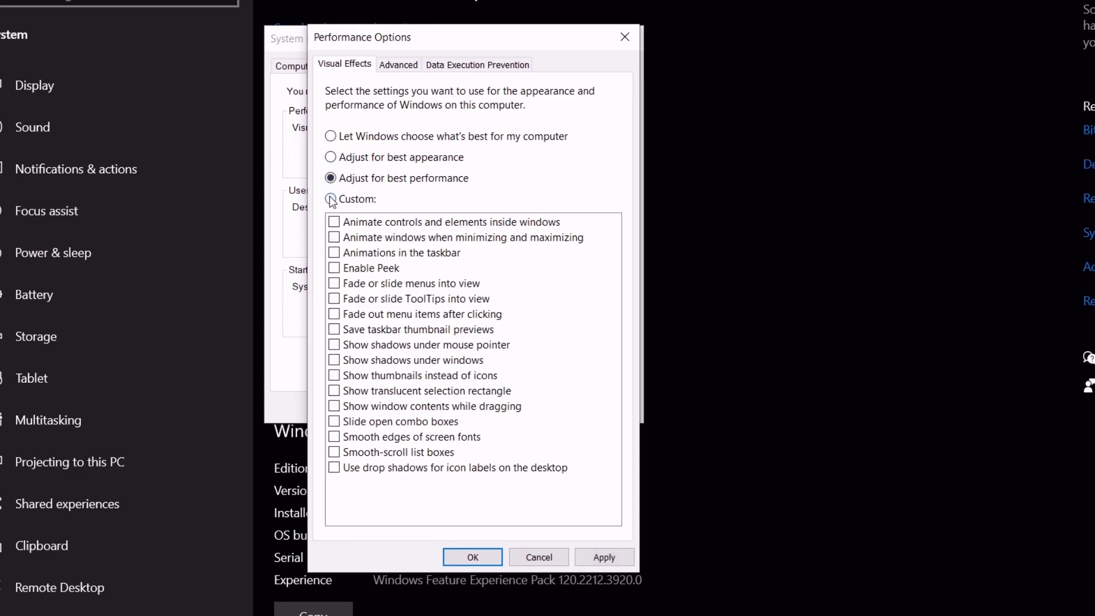
click(330, 198)
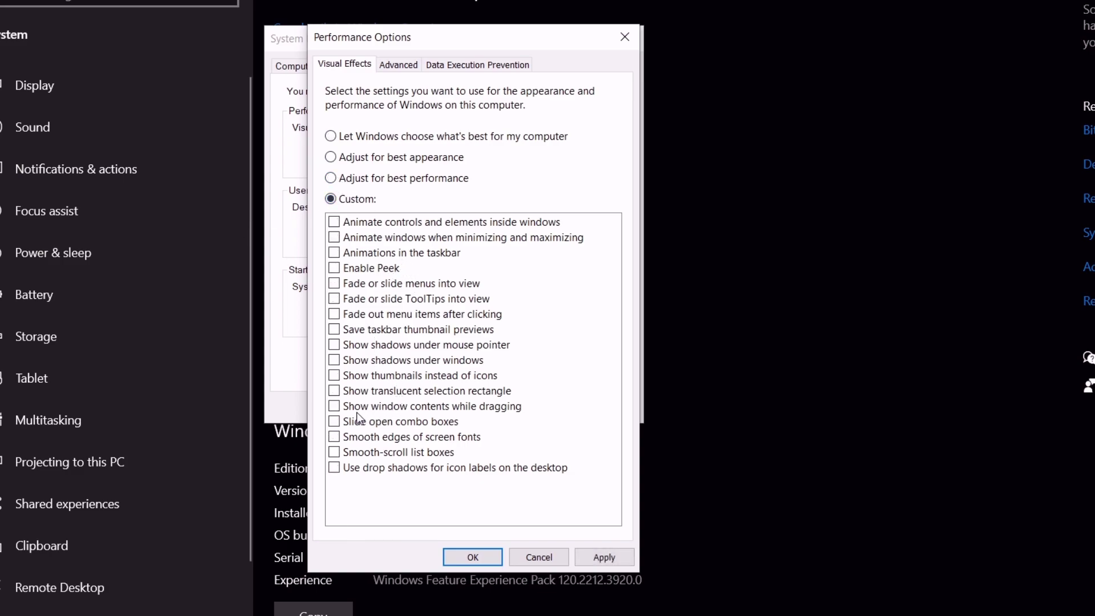
click(334, 379)
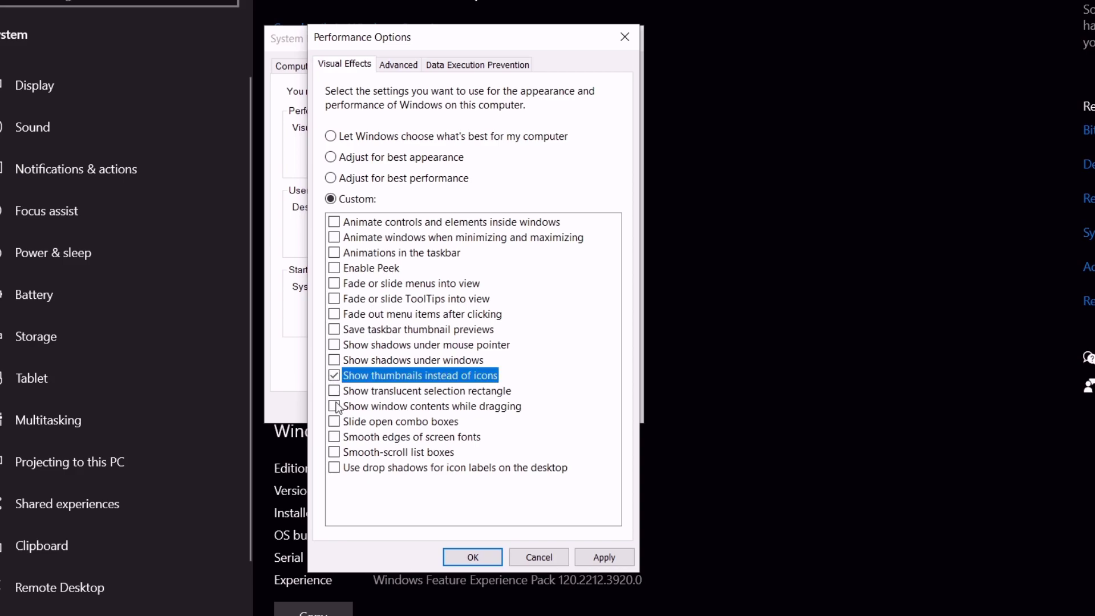
click(337, 438)
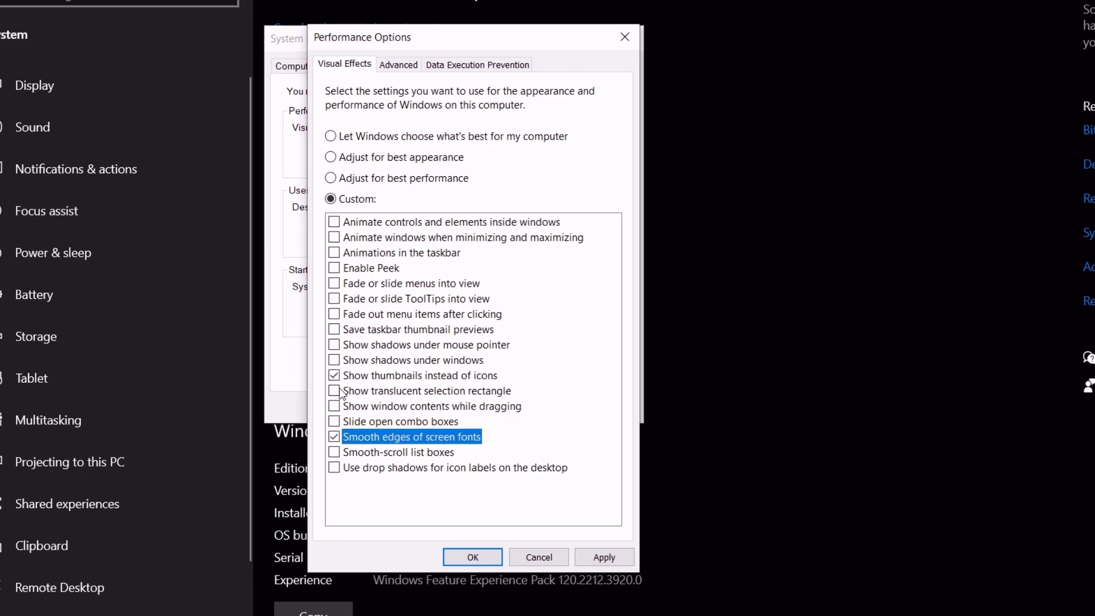
click(613, 562)
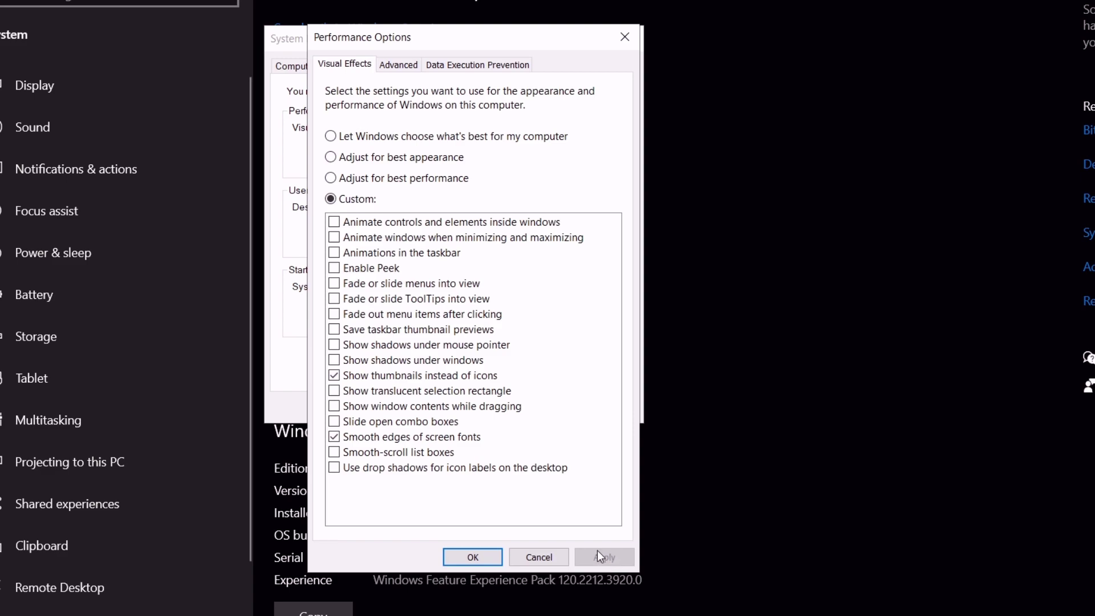
click(487, 560)
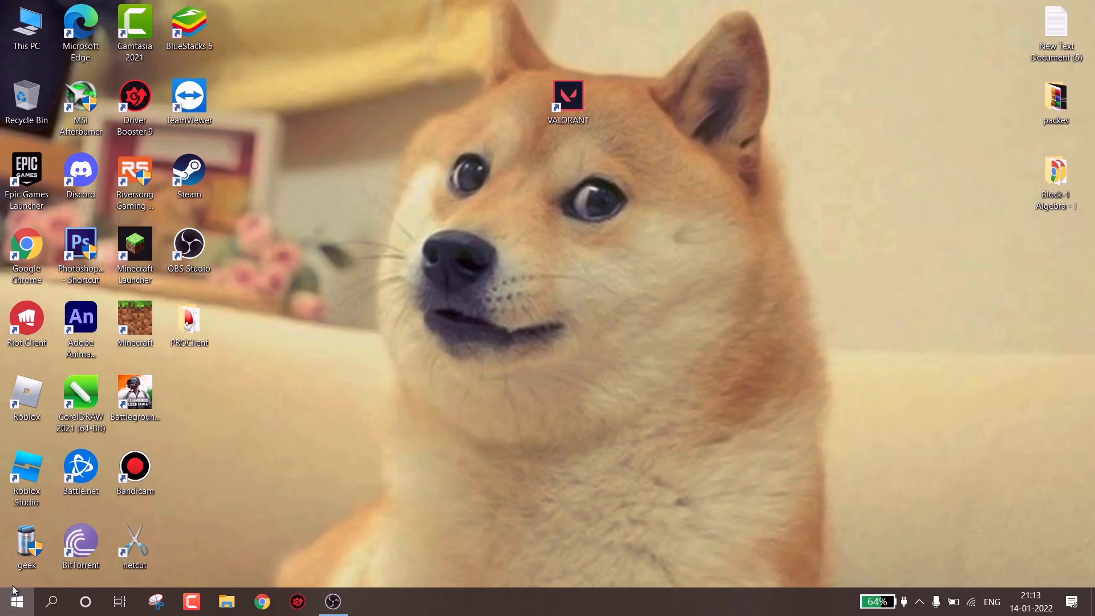
click(16, 602)
click(19, 535)
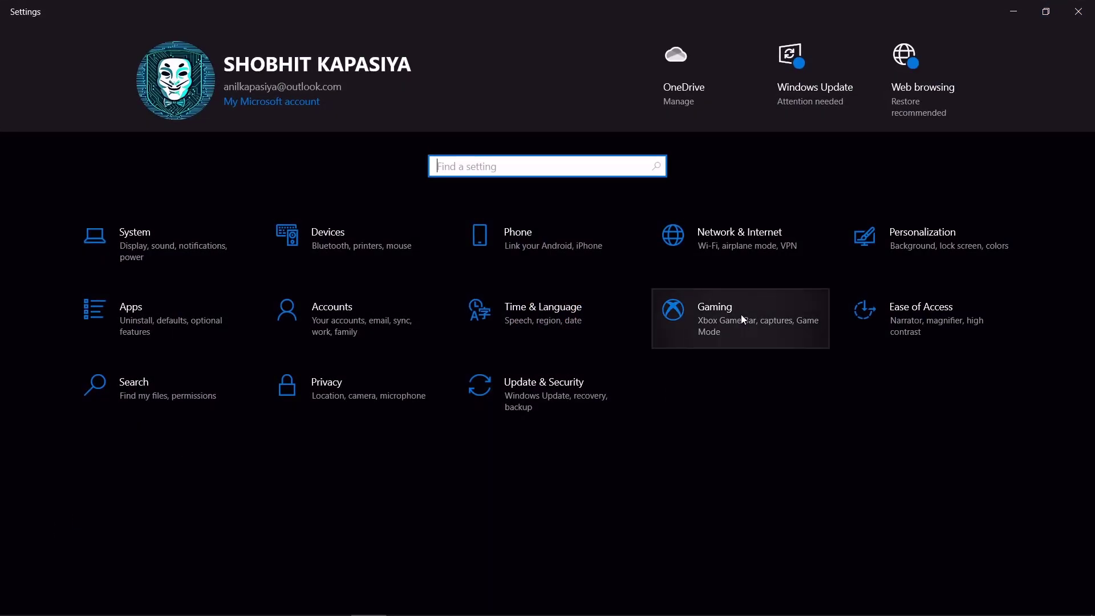
- Turn off app notifications and transparency effects in Windows Settings
click(227, 263)
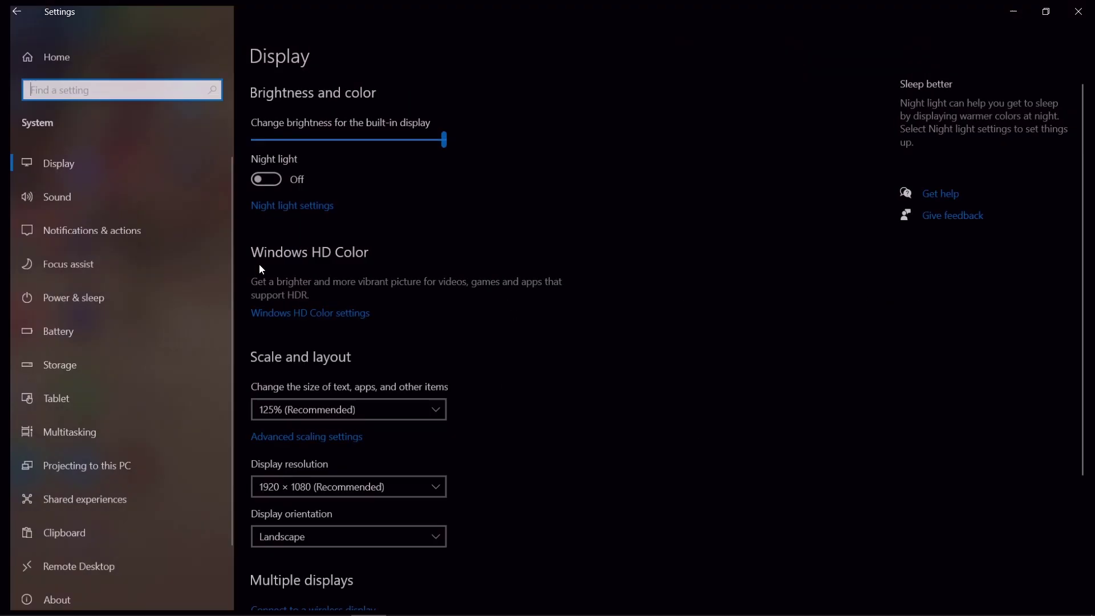
click(131, 238)
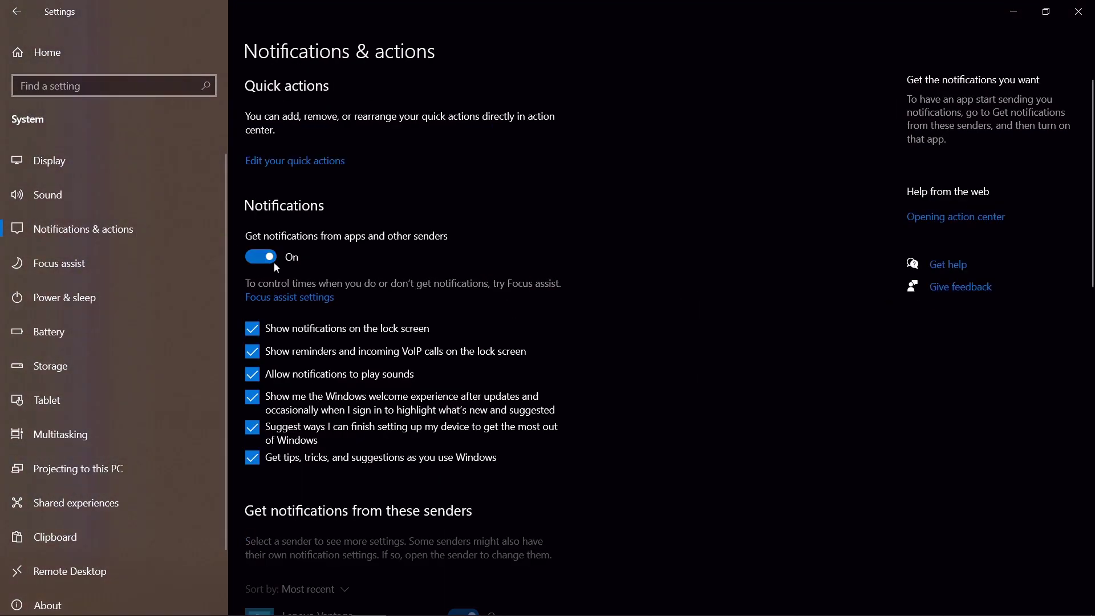
click(263, 258)
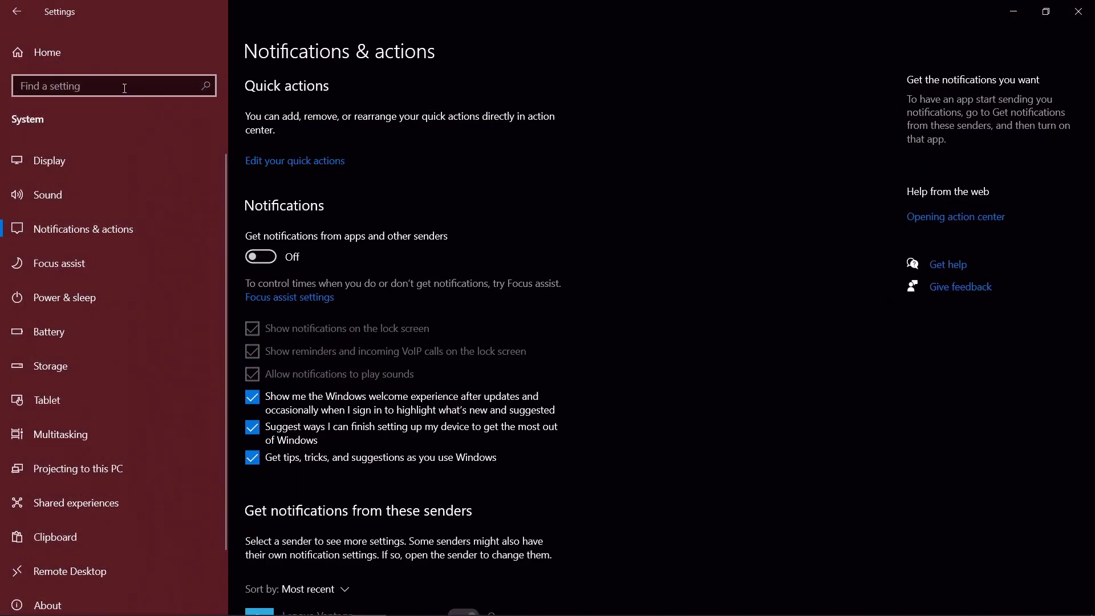
click(102, 45)
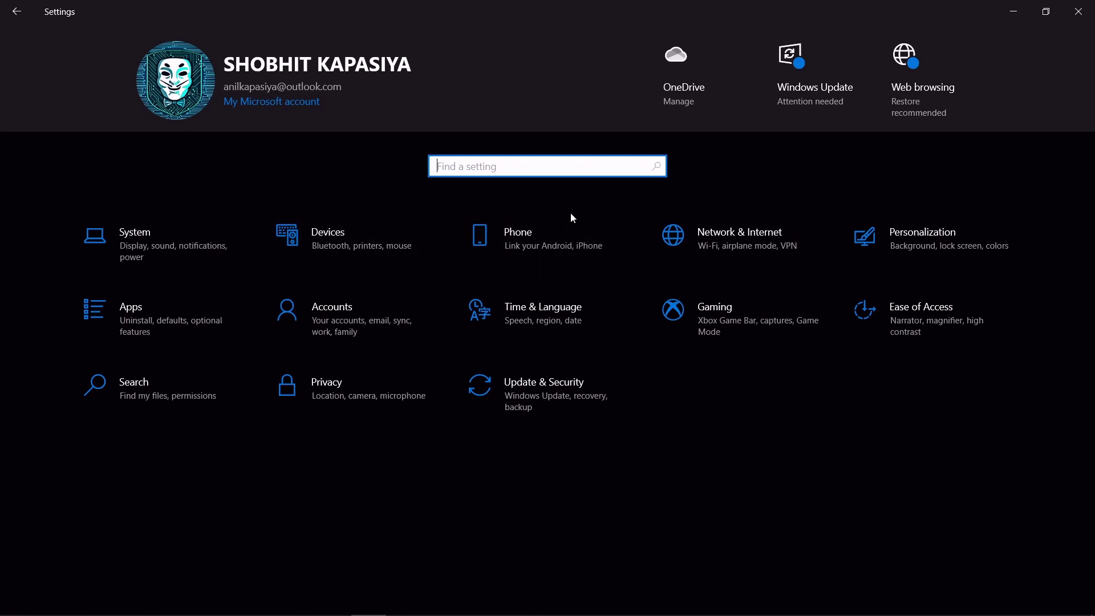
click(887, 235)
click(31, 191)
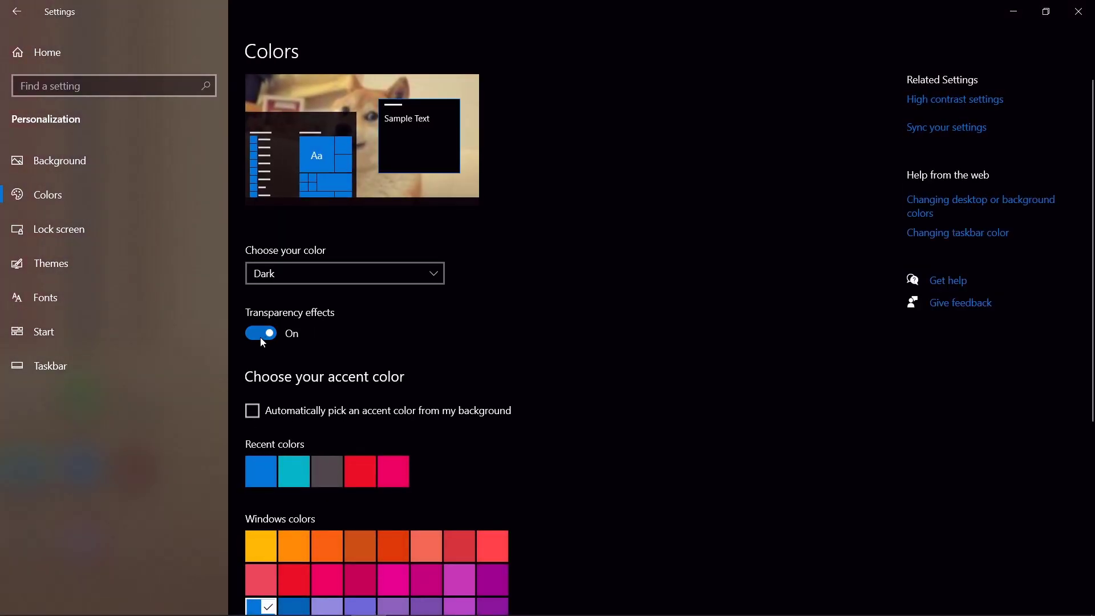
click(261, 332)
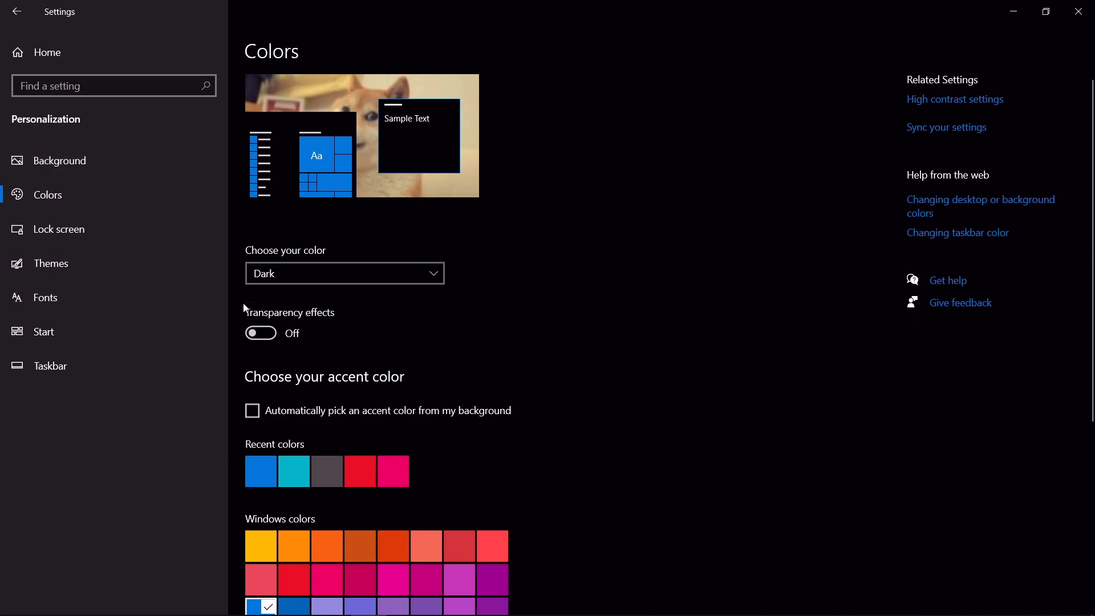
click(64, 56)
- Turn off Xbox Game Bar and switch Game Mode on
click(728, 327)
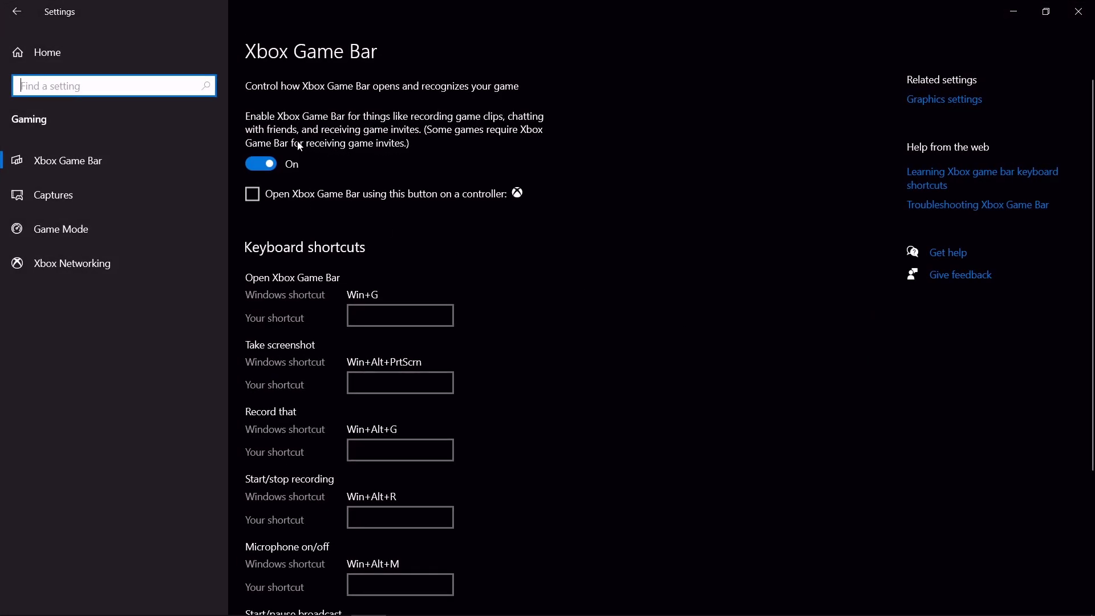
click(262, 164)
click(125, 228)
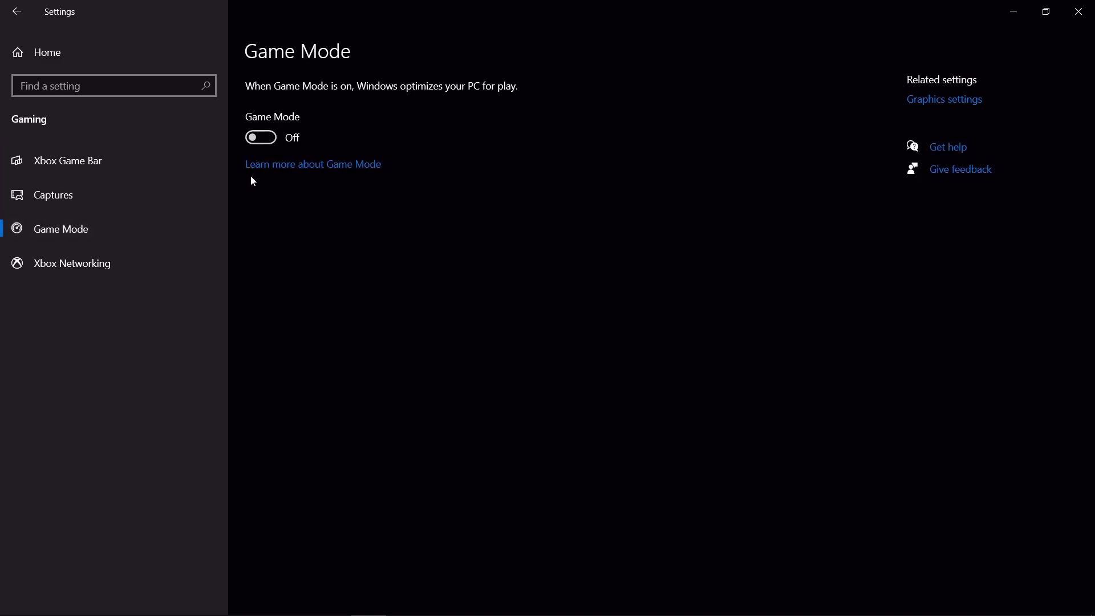
click(260, 138)
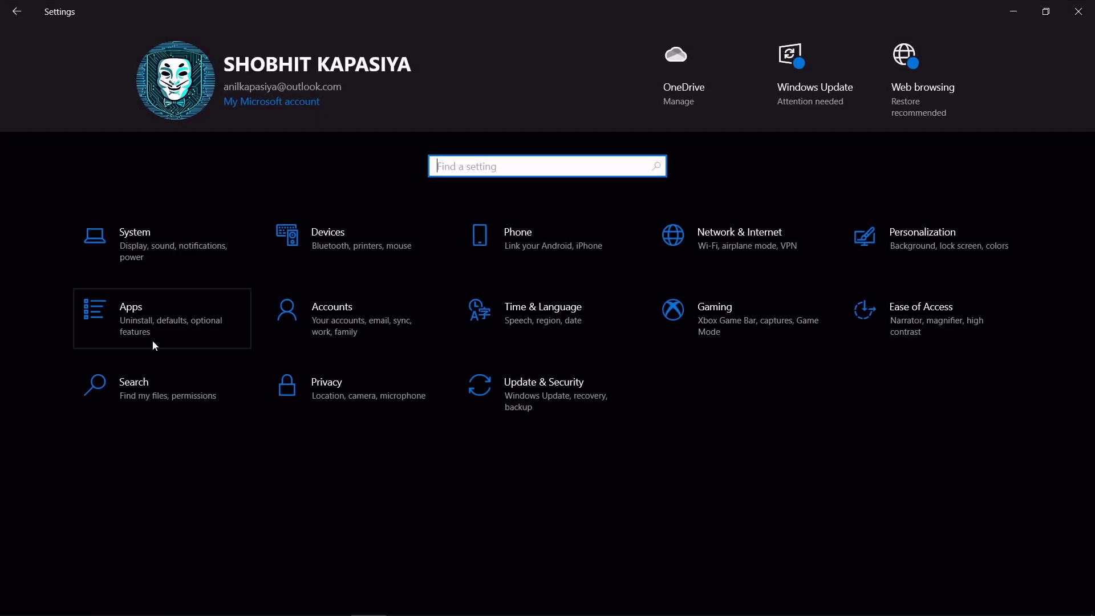
- Stop all apps from running in the background via Privacy settings
click(335, 371)
scroll(139, 345, down, 1)
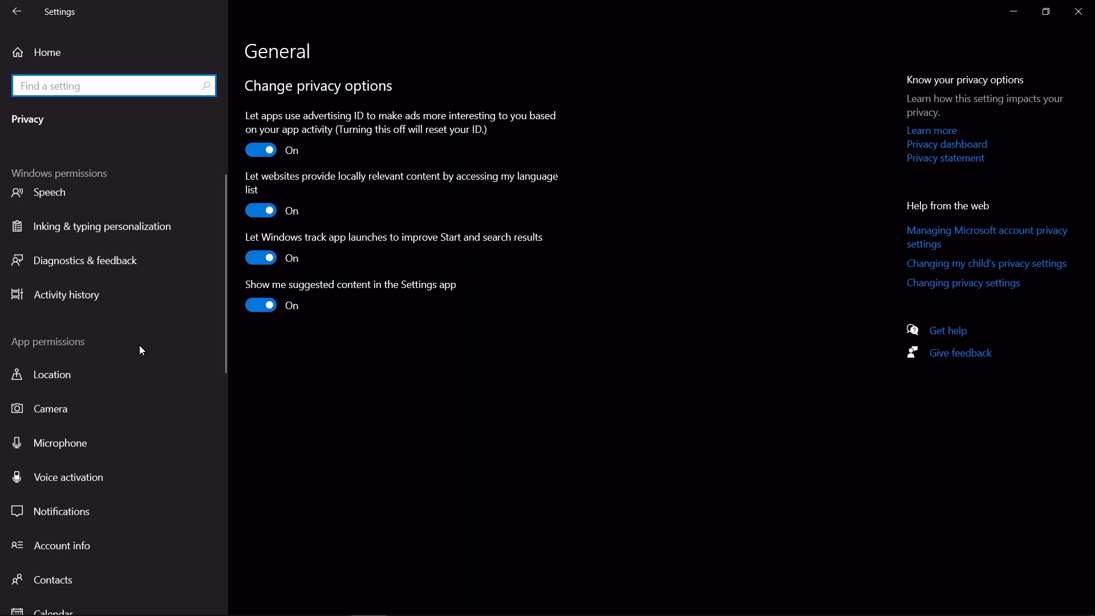
scroll(139, 351, down, 3)
click(146, 438)
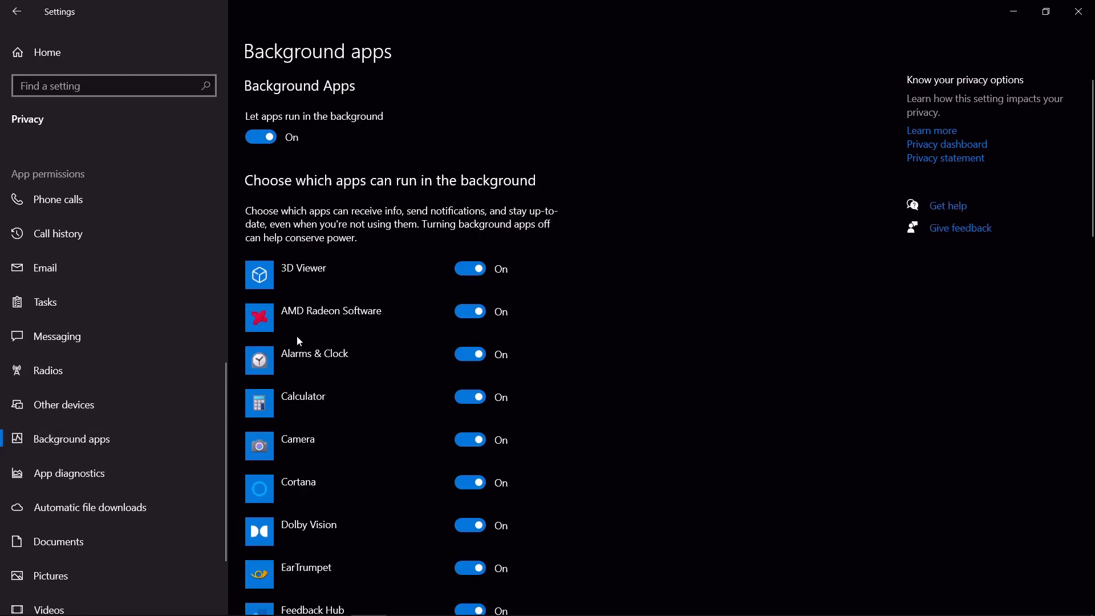
click(261, 137)
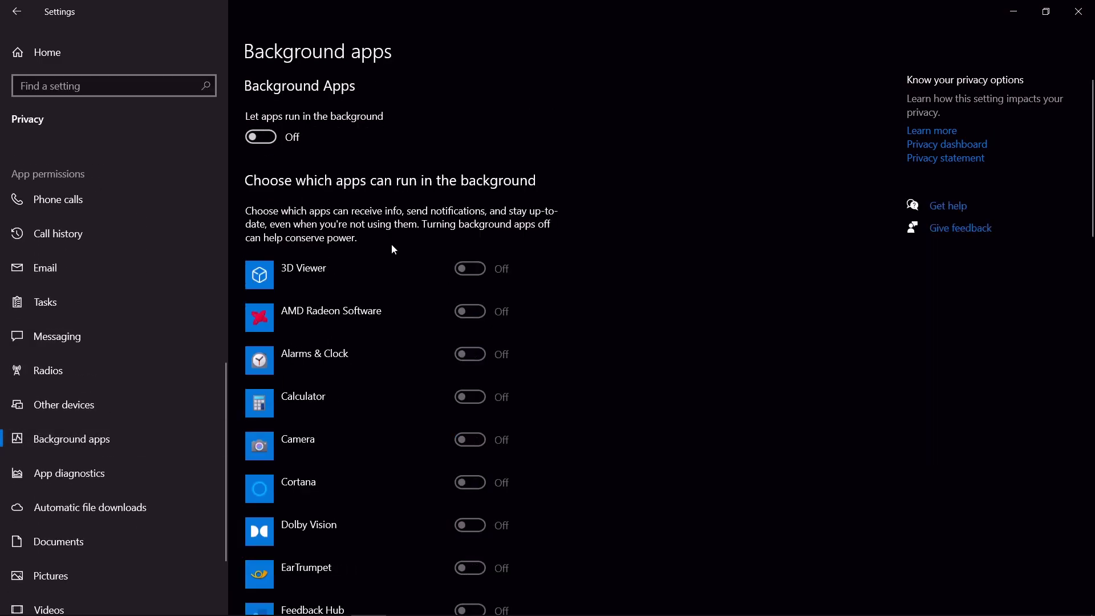
click(147, 53)
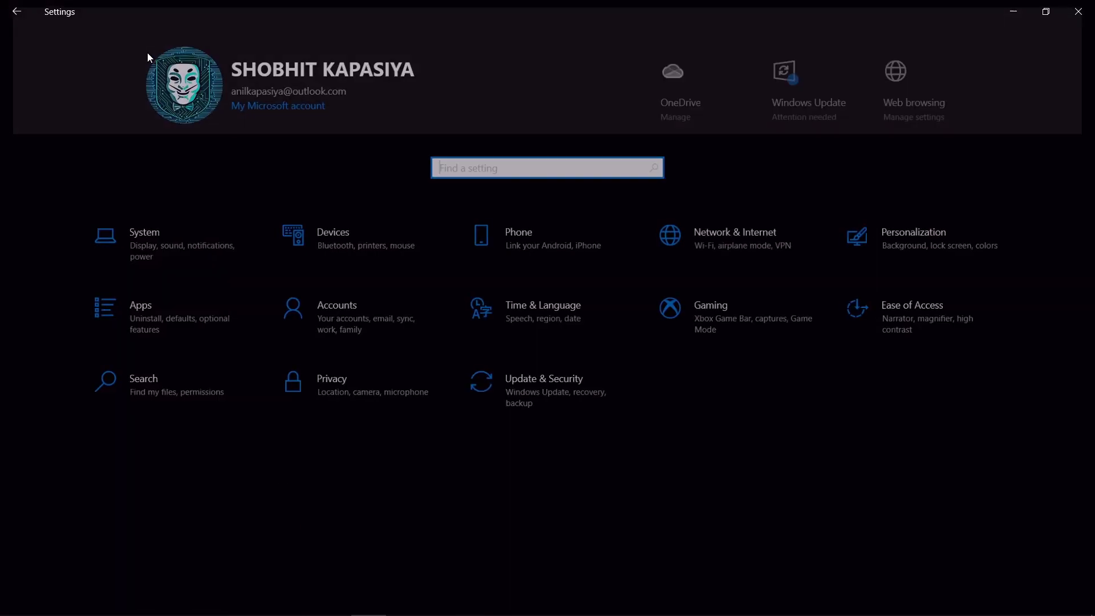
- Turn off Delivery Optimization downloads from other PCs and close Settings
click(549, 399)
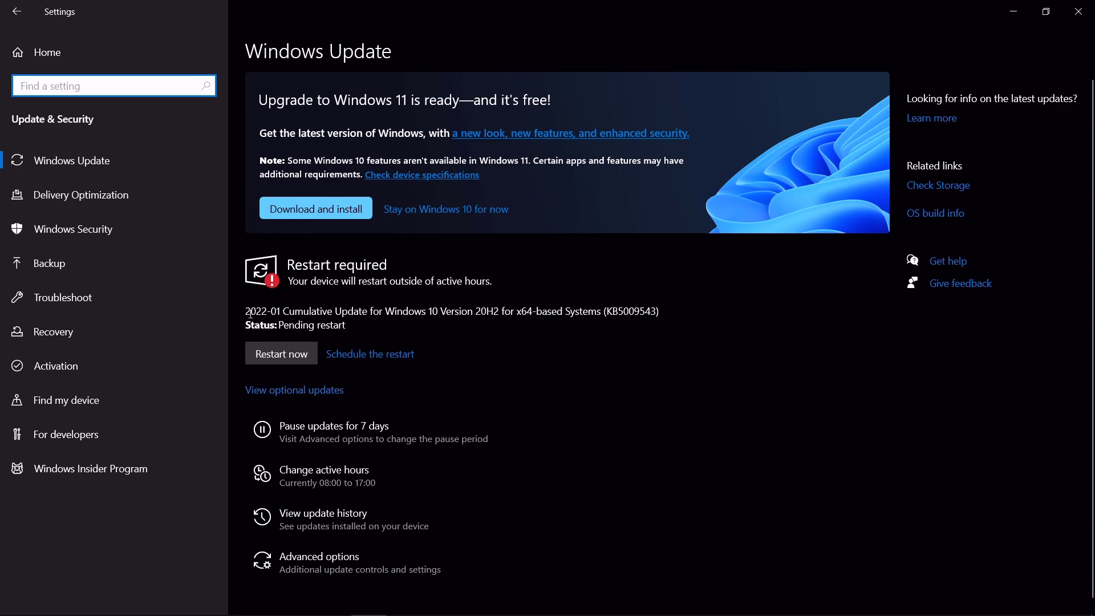
drag(250, 313, 631, 346)
click(418, 323)
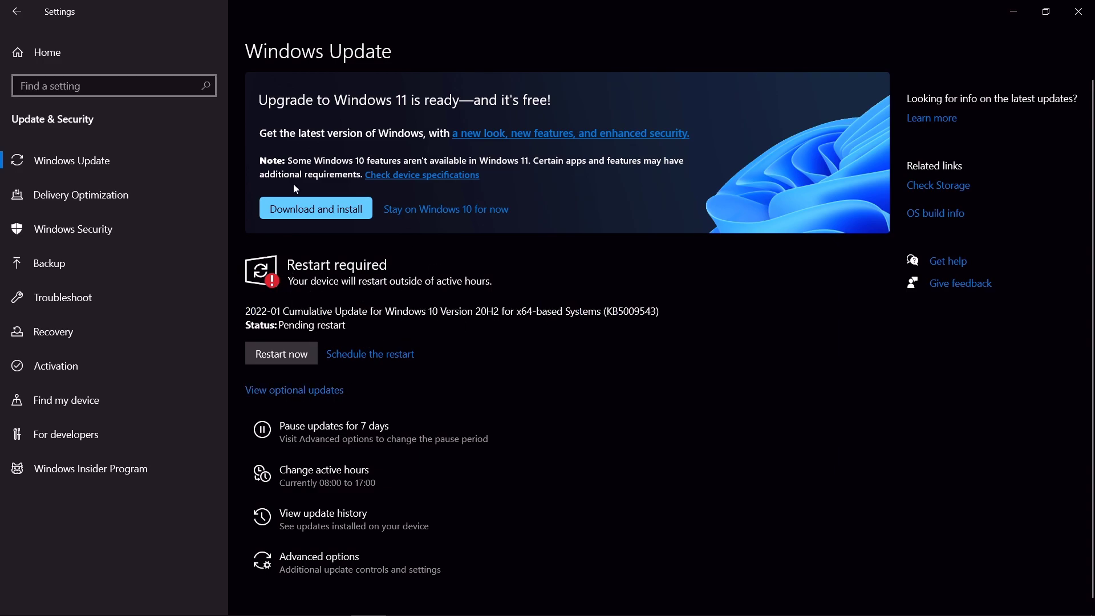
click(109, 195)
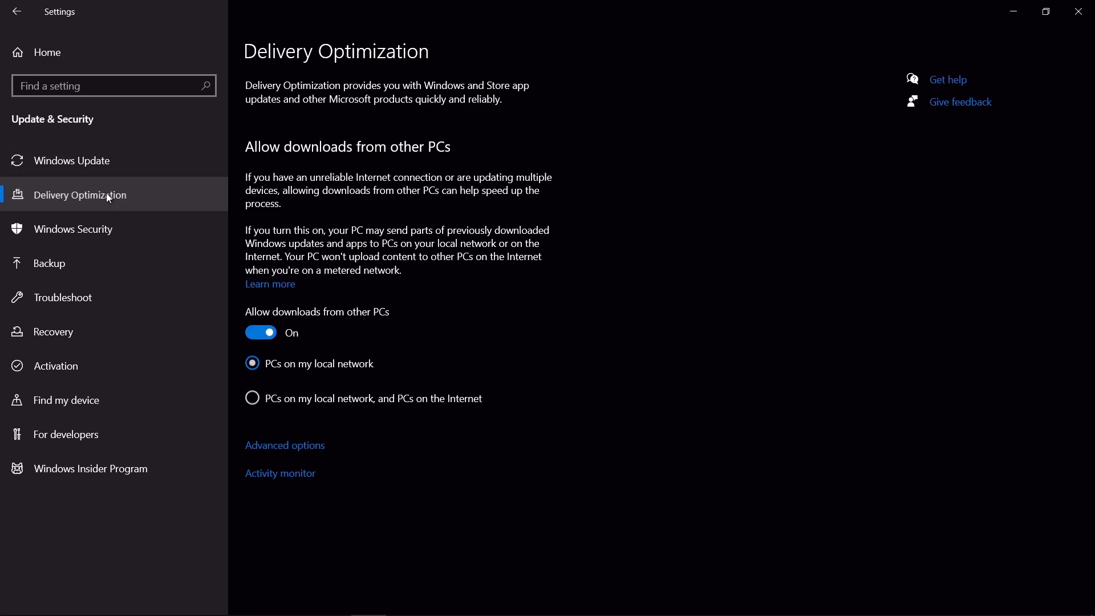
click(282, 337)
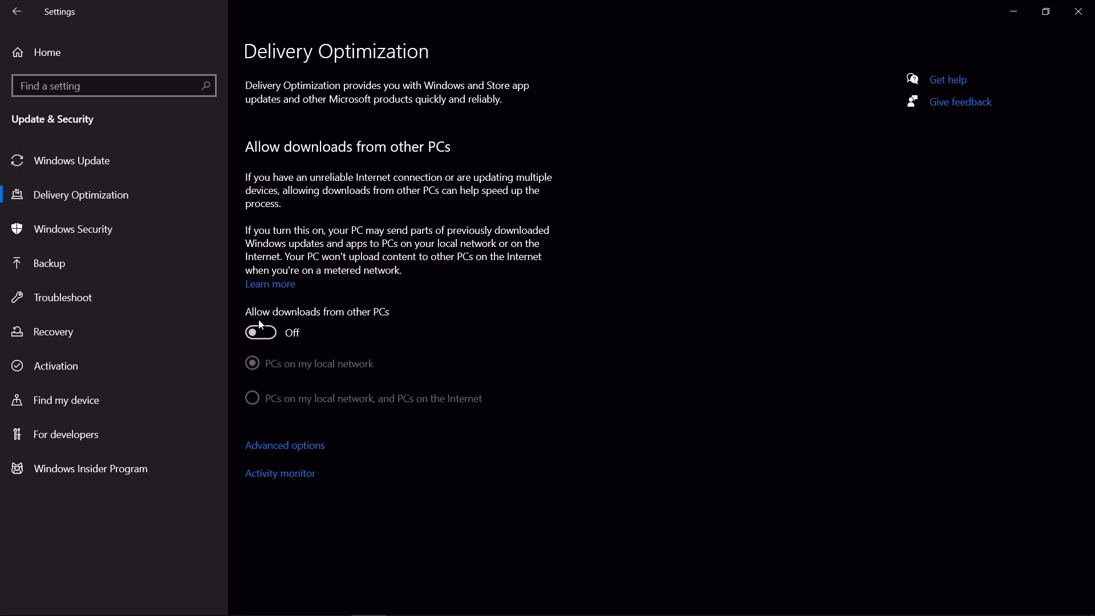
click(1078, 11)
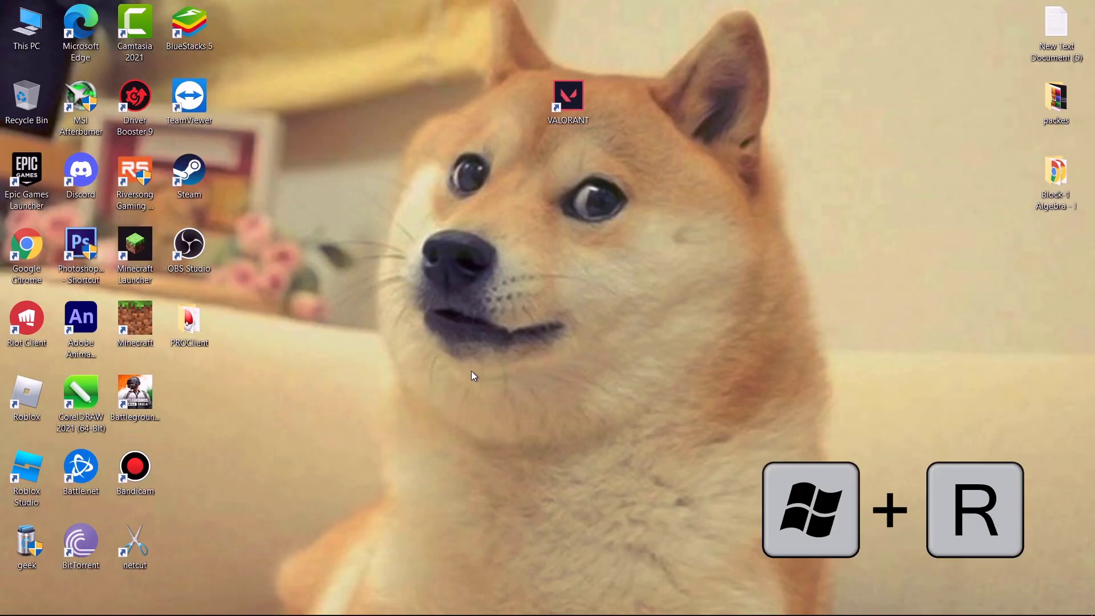
- Permanently delete everything in the Windows Temp folder, skipping files still in use
key(super+r)
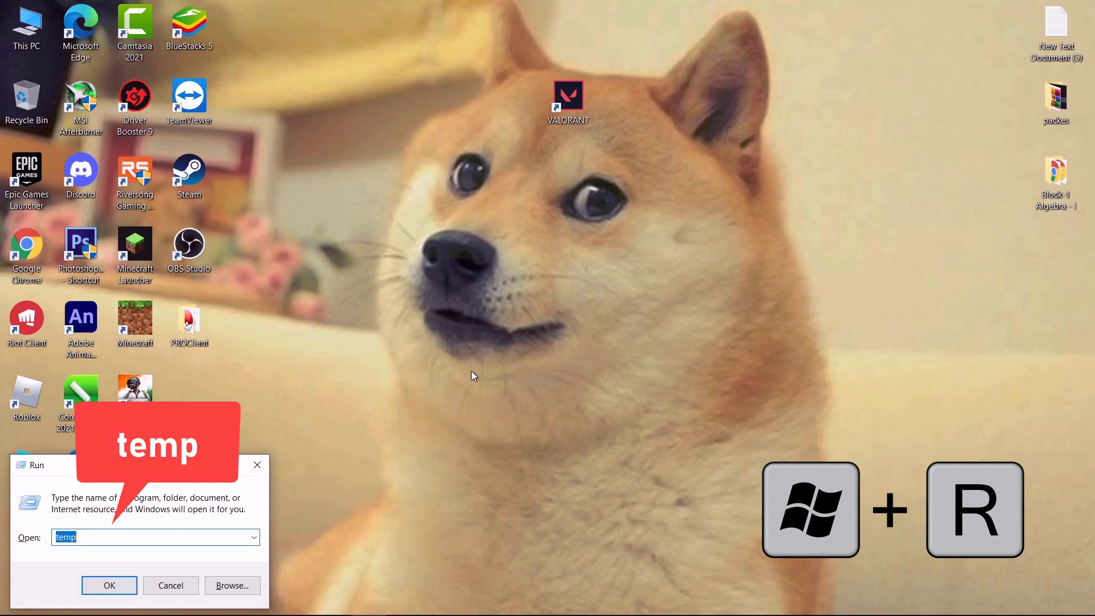
text(temp)
key(Return)
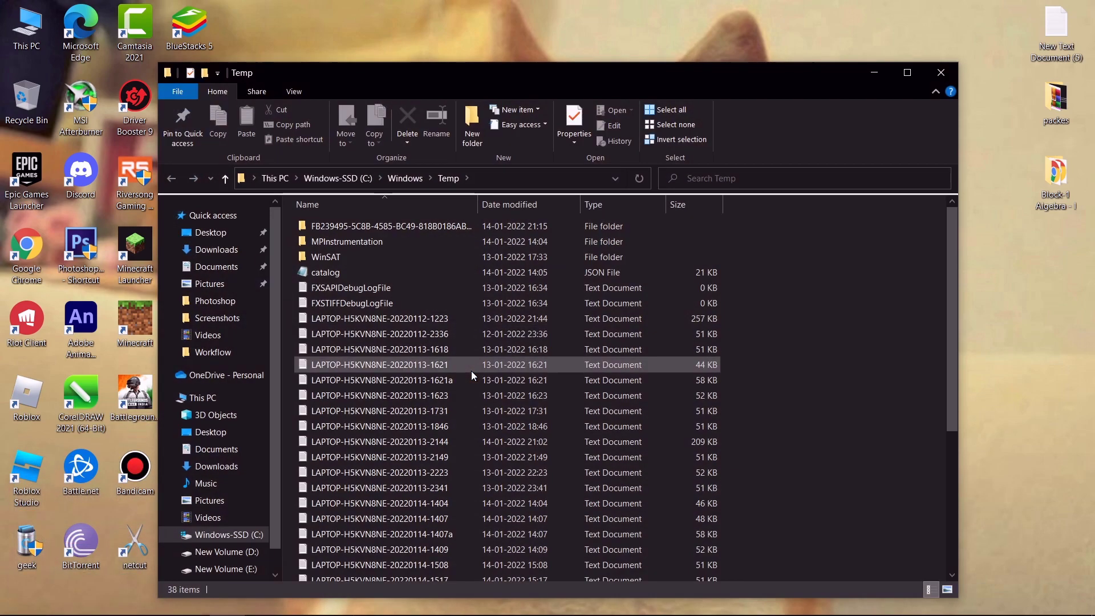
key(ctrl+a)
key(shift+Delete)
key(Return)
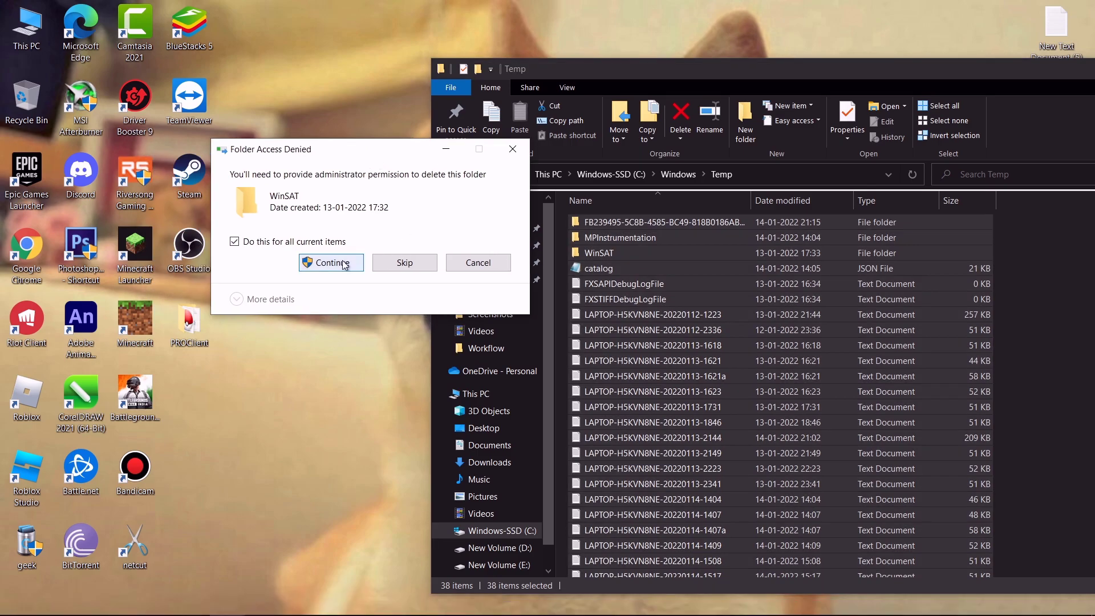
click(337, 263)
click(235, 284)
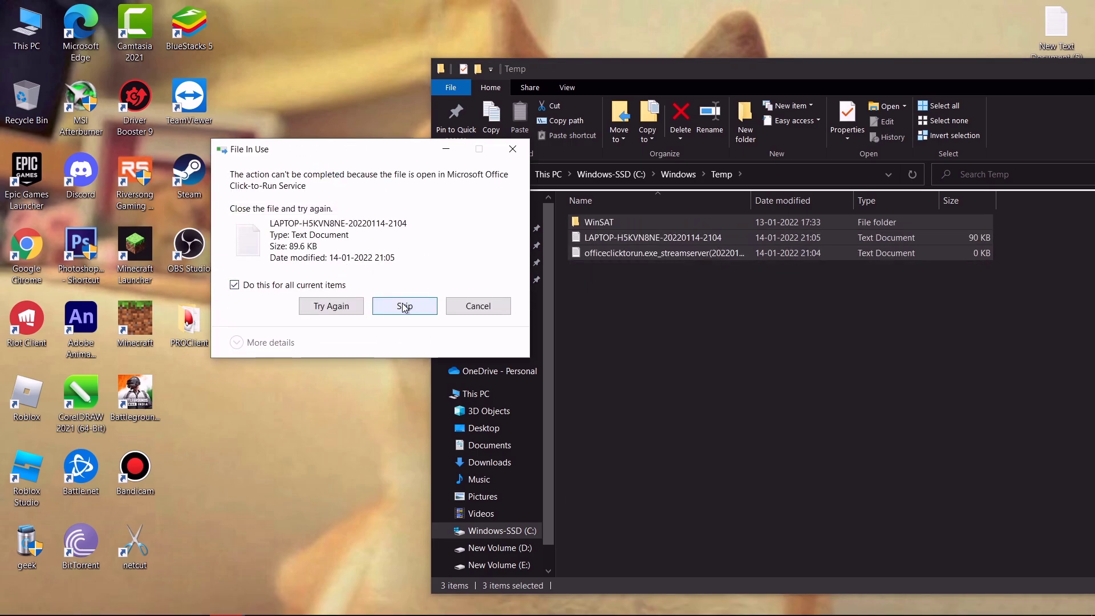
click(402, 303)
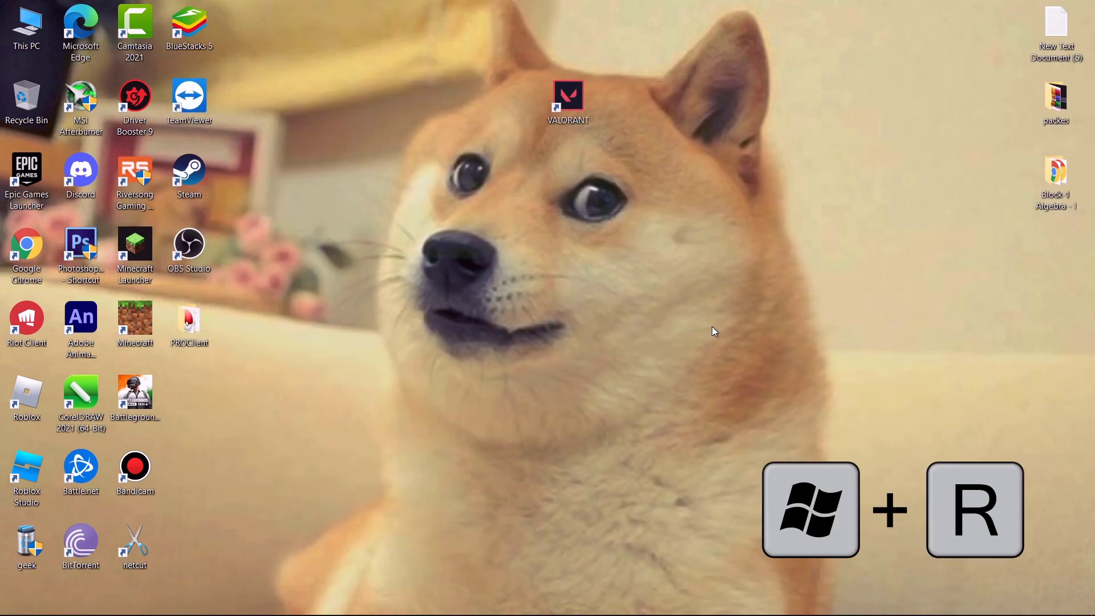
- Permanently delete all 33 items in the user's %temp% folder
key(super+r)
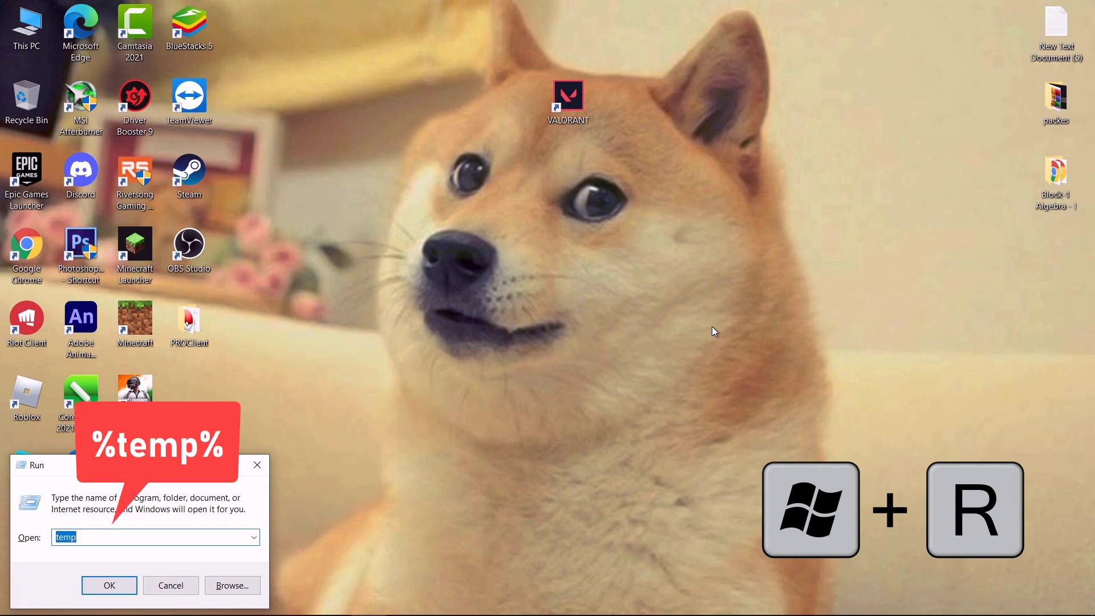
text(%t)
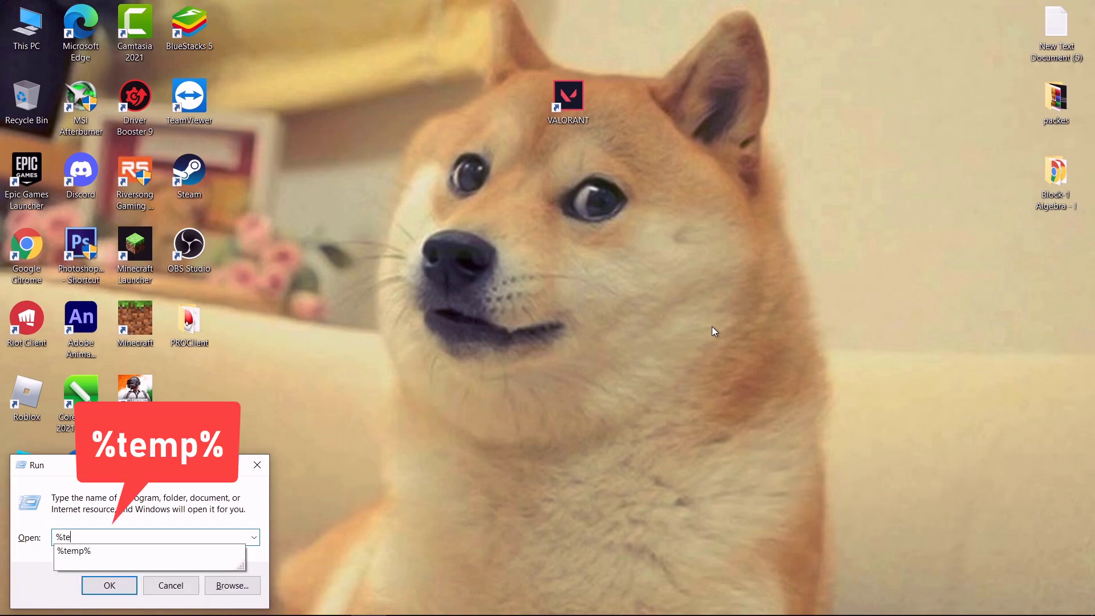
text(emp%)
key(Return)
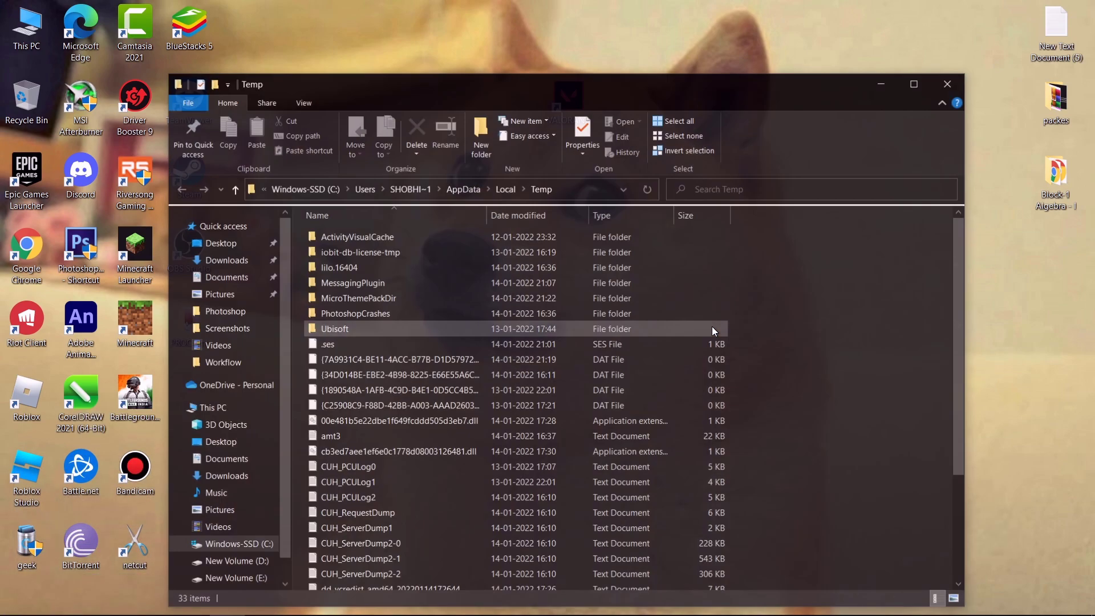
scroll(812, 406, down, 3)
scroll(816, 393, up, 3)
key(ctrl+a)
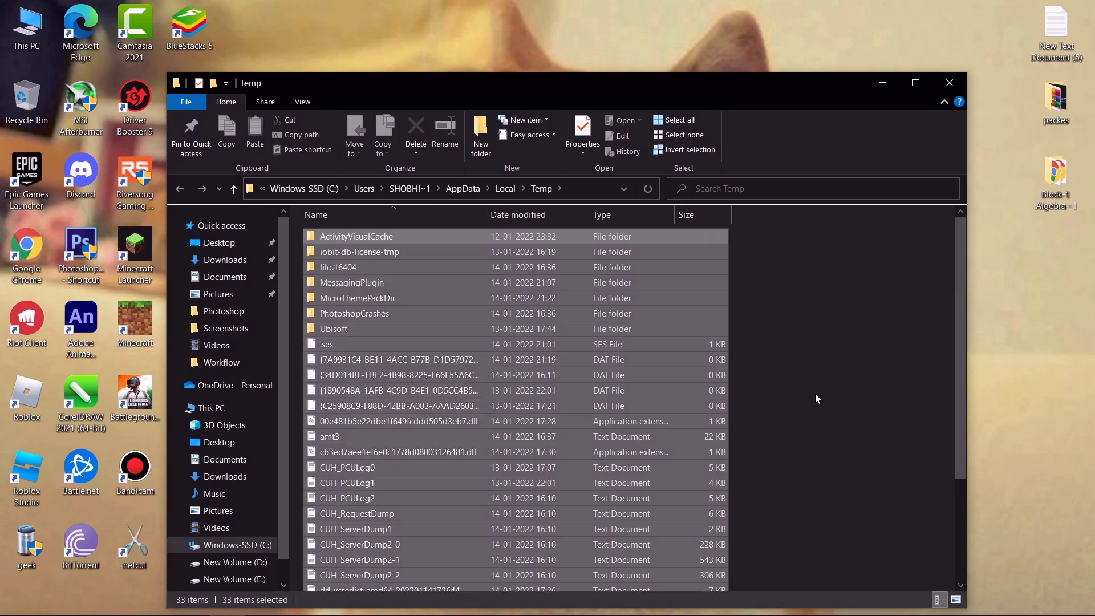
key(shift+Delete)
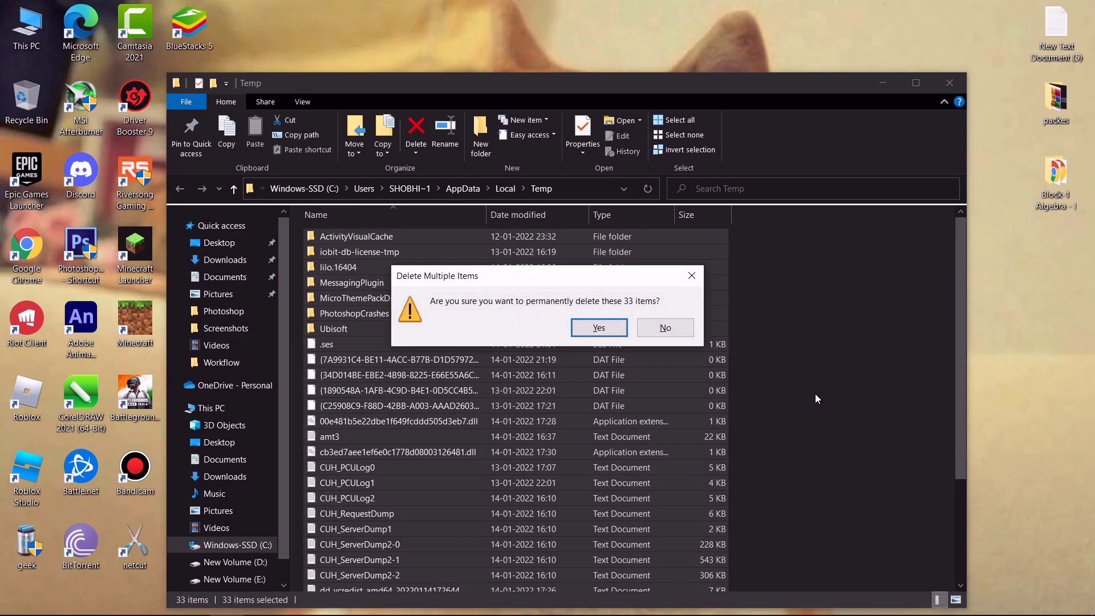
click(599, 328)
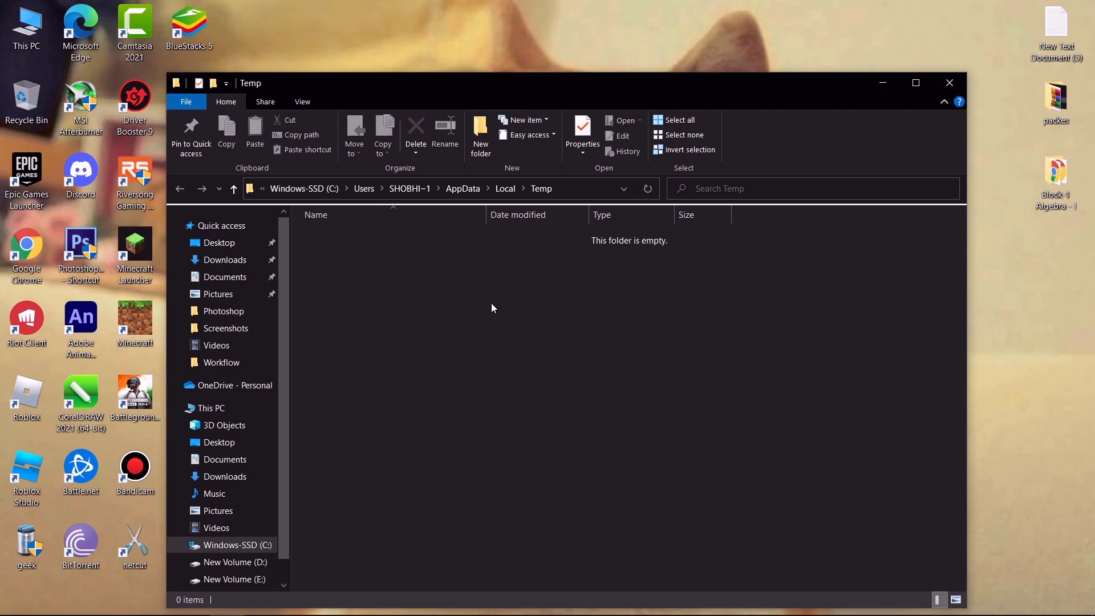
- Extract the Valorant fps boost pack archive onto the desktop
click(1003, 70)
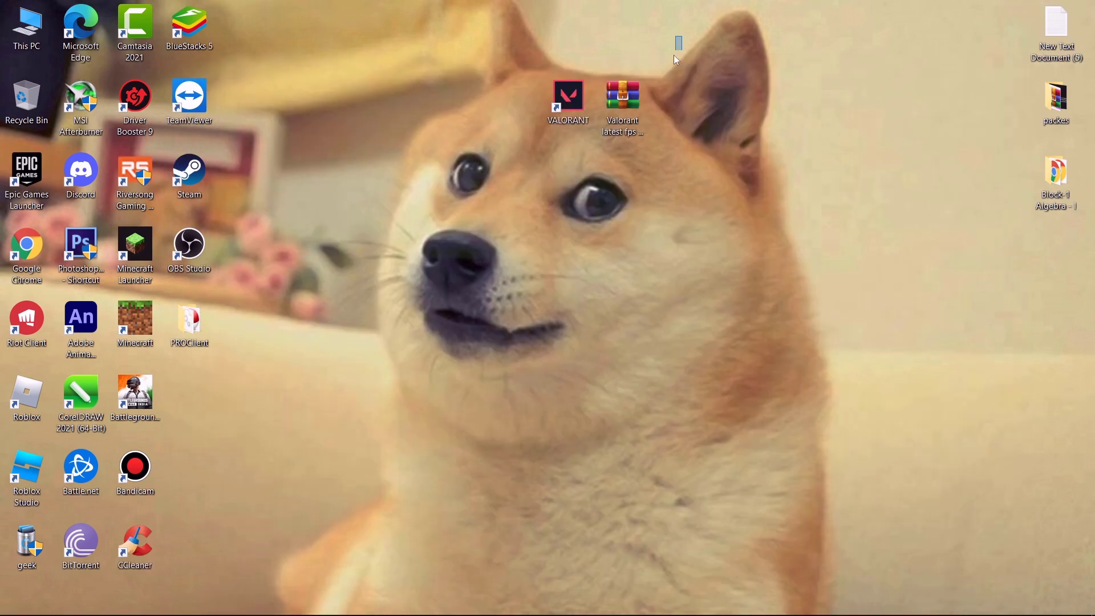
drag(653, 128, 653, 128)
drag(695, 29, 629, 162)
right_click(638, 98)
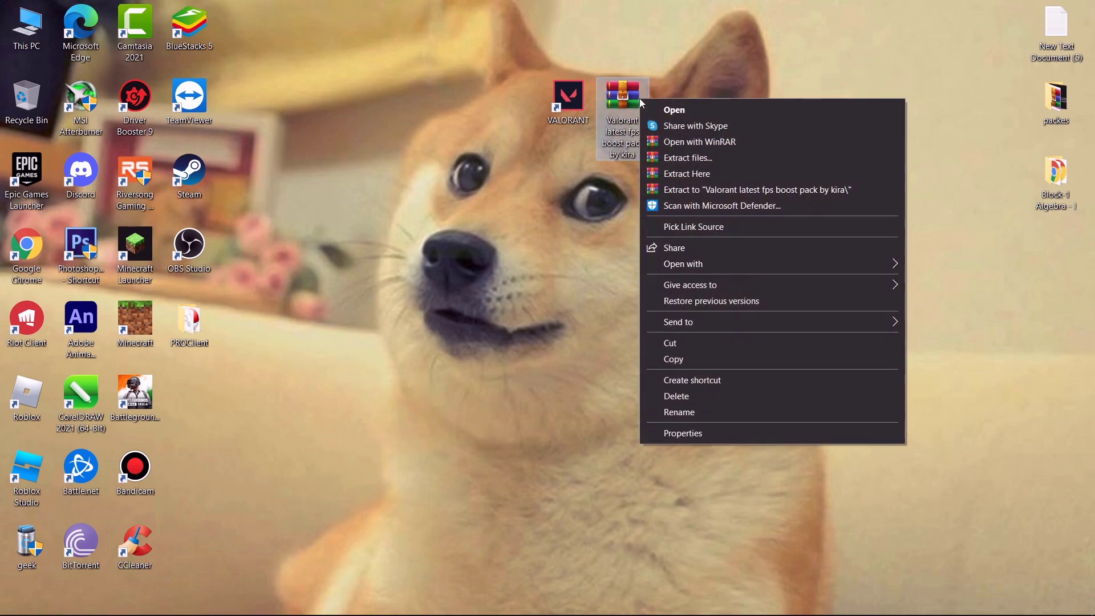
click(697, 174)
drag(196, 412, 570, 268)
- Run Delete Temporary Files and SpeedUpPC as administrator, then launch the Memory Reduct installer
double_click(593, 271)
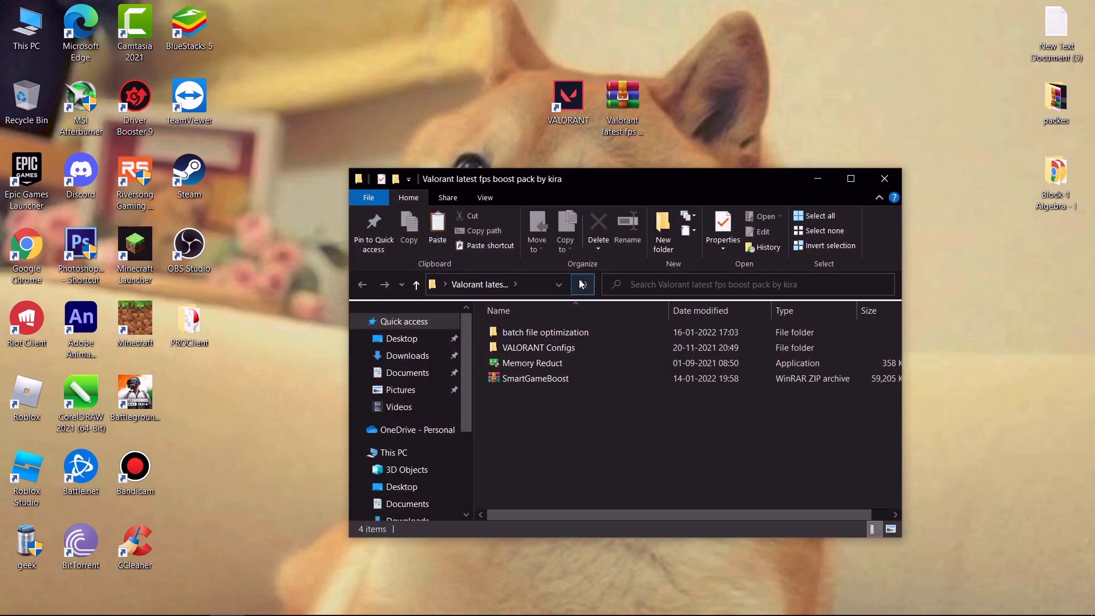
drag(567, 183, 597, 72)
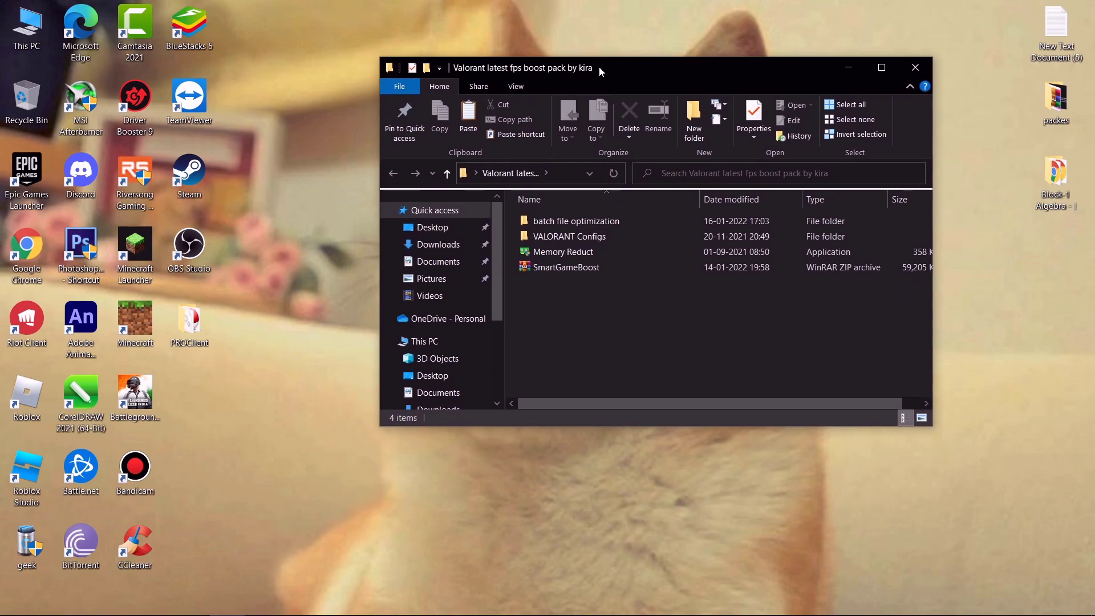
double_click(570, 221)
click(560, 220)
right_click(560, 221)
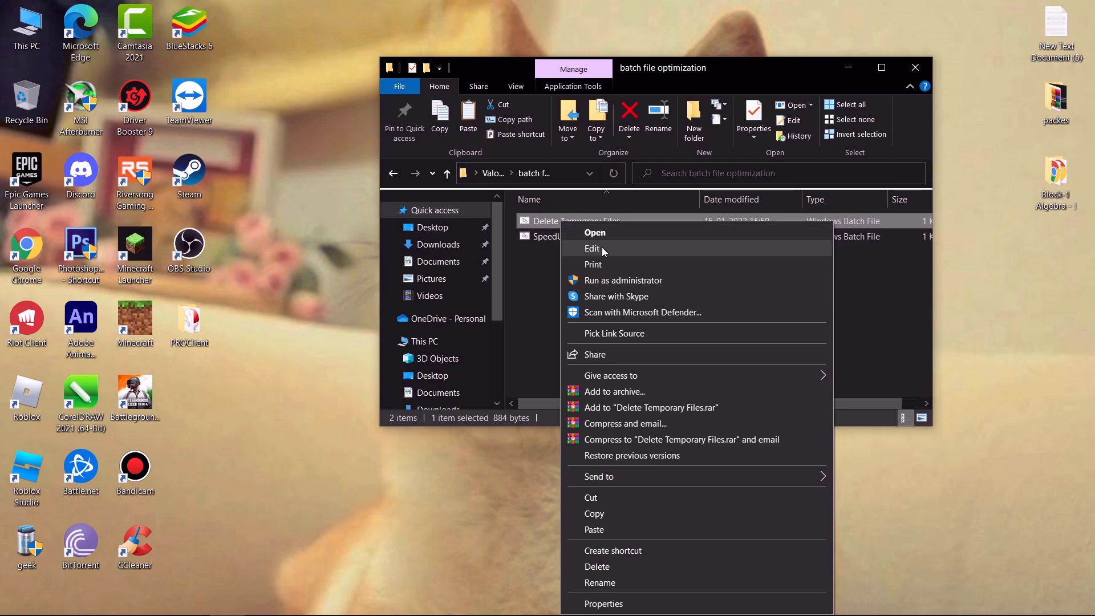
click(576, 285)
click(628, 237)
right_click(629, 238)
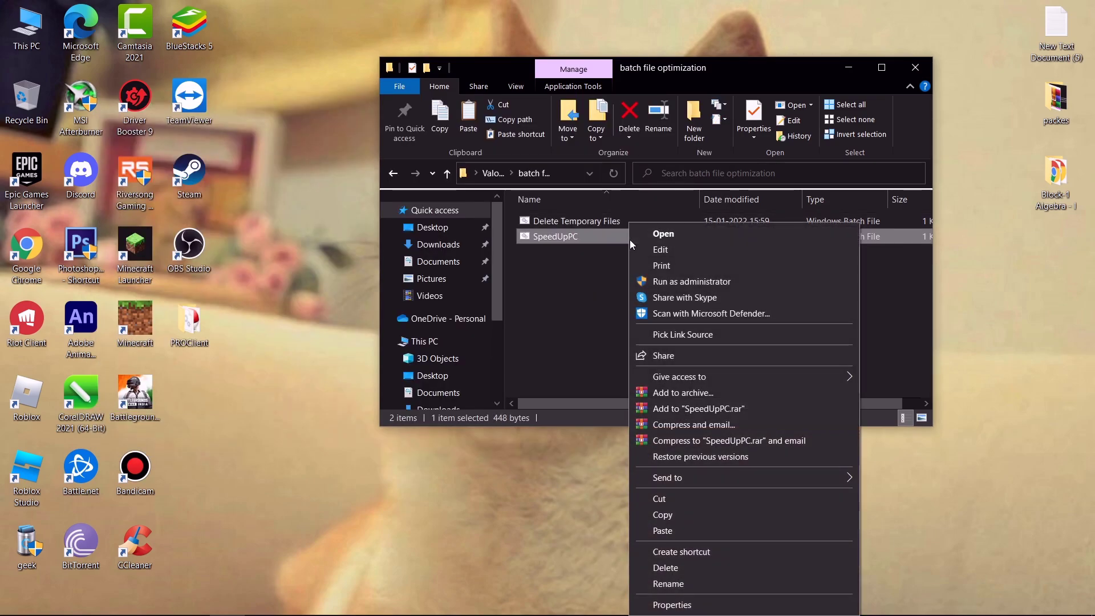
click(673, 282)
key(alt+Up)
double_click(559, 251)
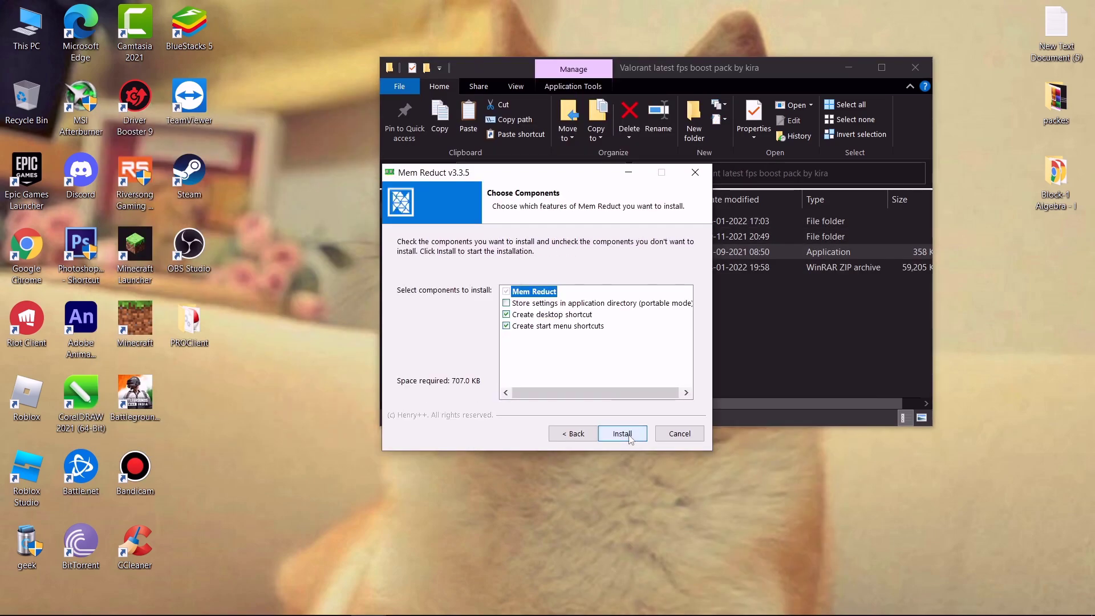
- Finish installing Mem Reduct, launch it, and review its File > Settings
click(624, 433)
click(621, 431)
click(623, 432)
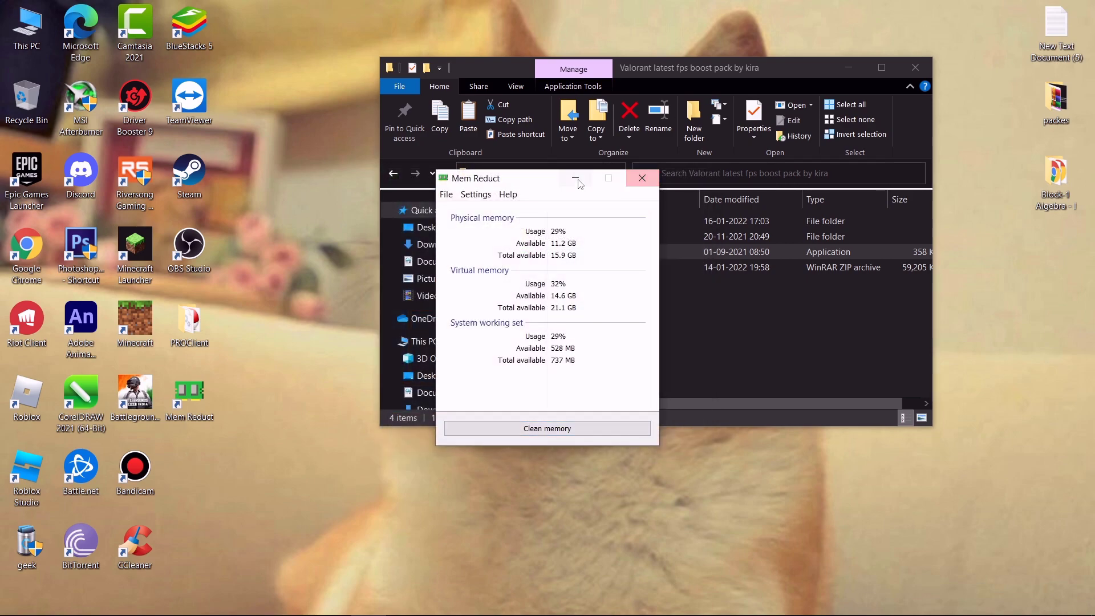
click(648, 327)
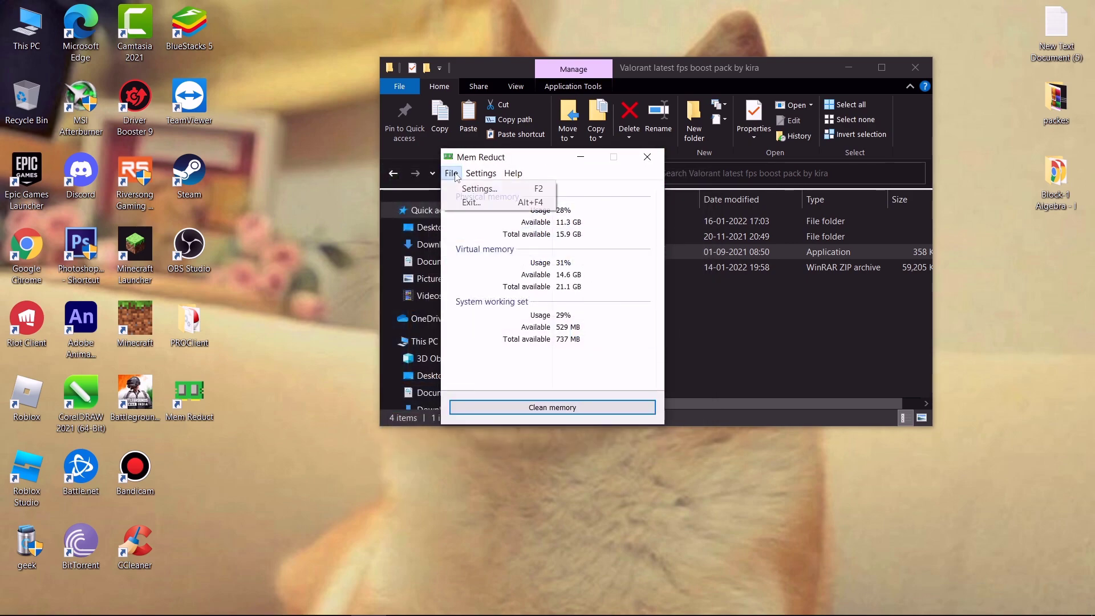
click(480, 189)
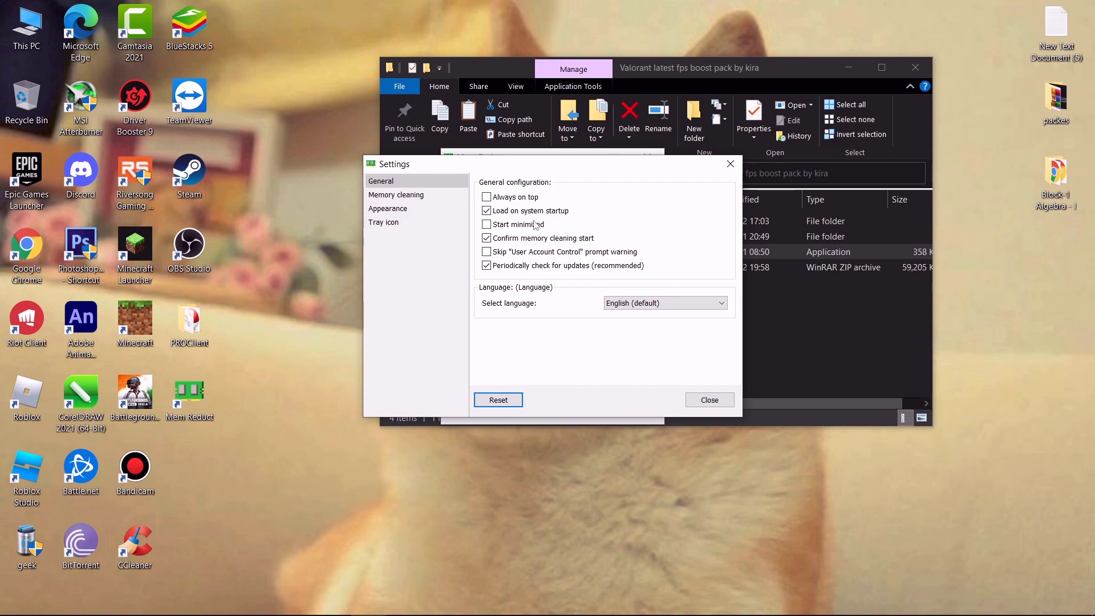
click(709, 399)
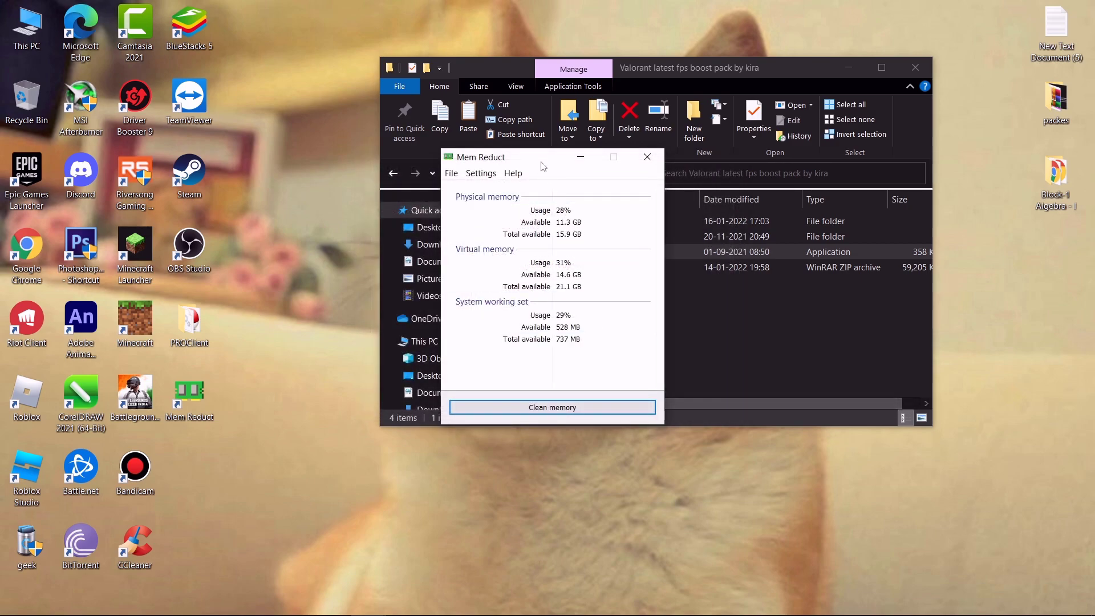
- Place Task Manager beside Mem Reduct and clean memory, dropping usage from 28% to 14%
right_click(724, 602)
click(759, 544)
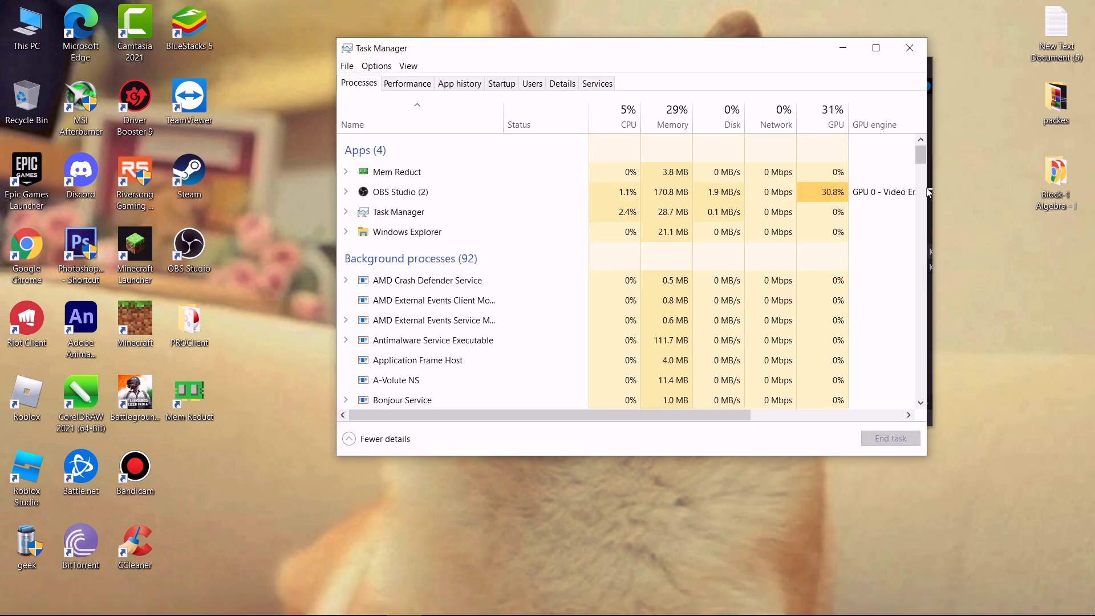
drag(928, 193, 805, 193)
drag(672, 53, 478, 90)
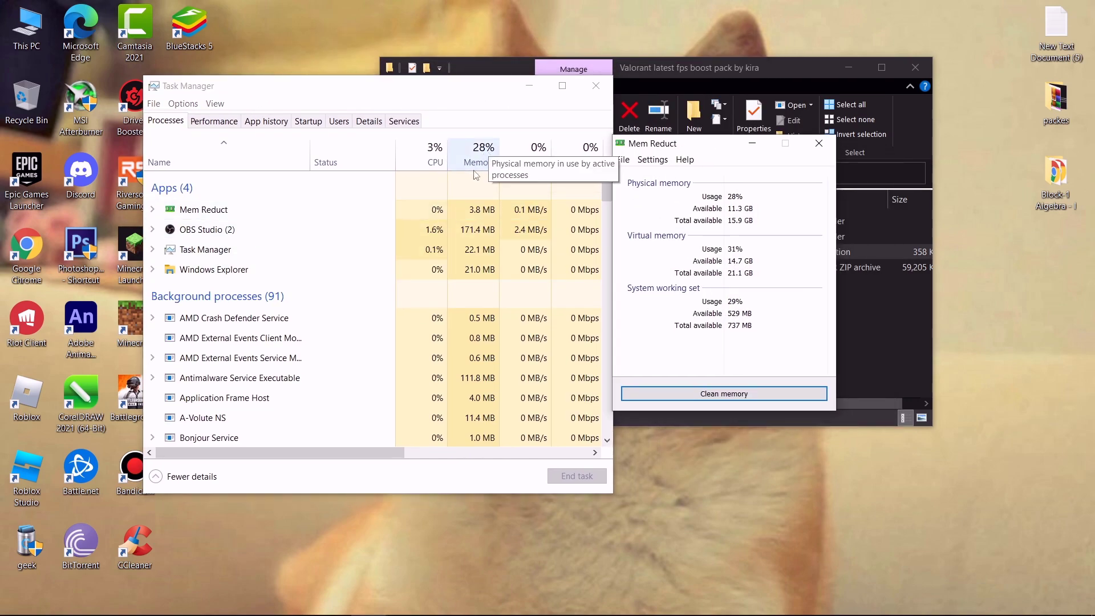
click(707, 395)
click(763, 301)
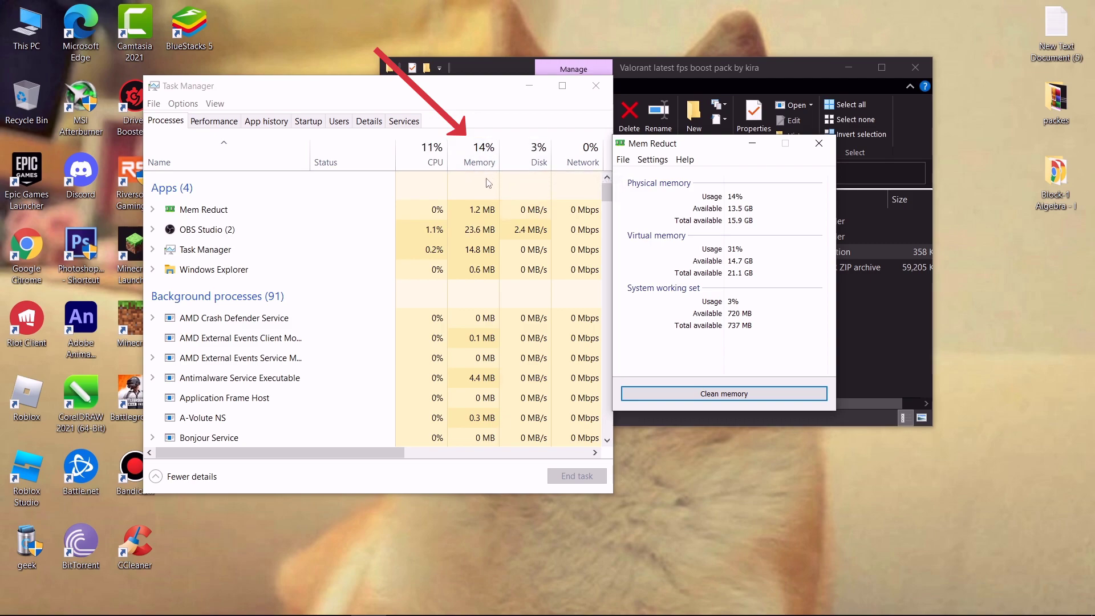
- Close Task Manager, minimize Mem Reduct, and extract the SmartGameBoost archive into the boost pack folder
click(596, 86)
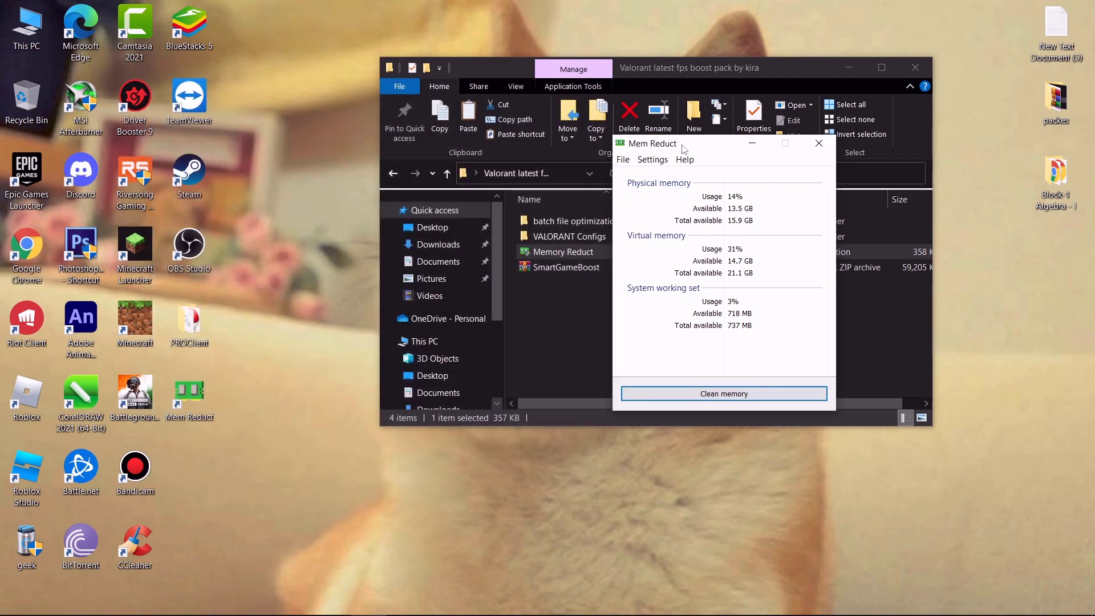
drag(776, 144, 687, 166)
click(676, 167)
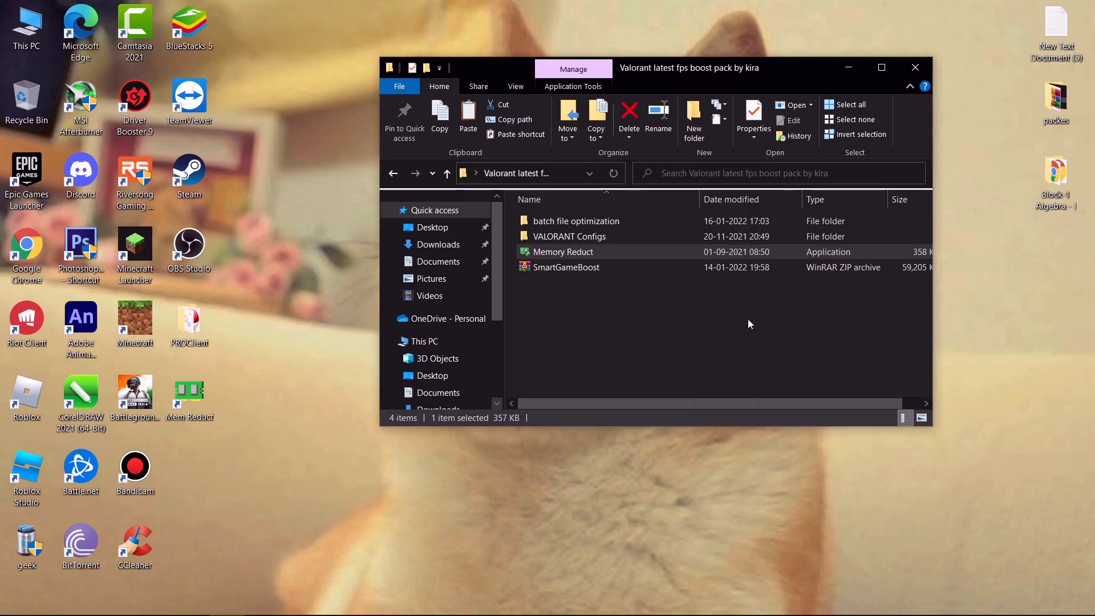
click(675, 302)
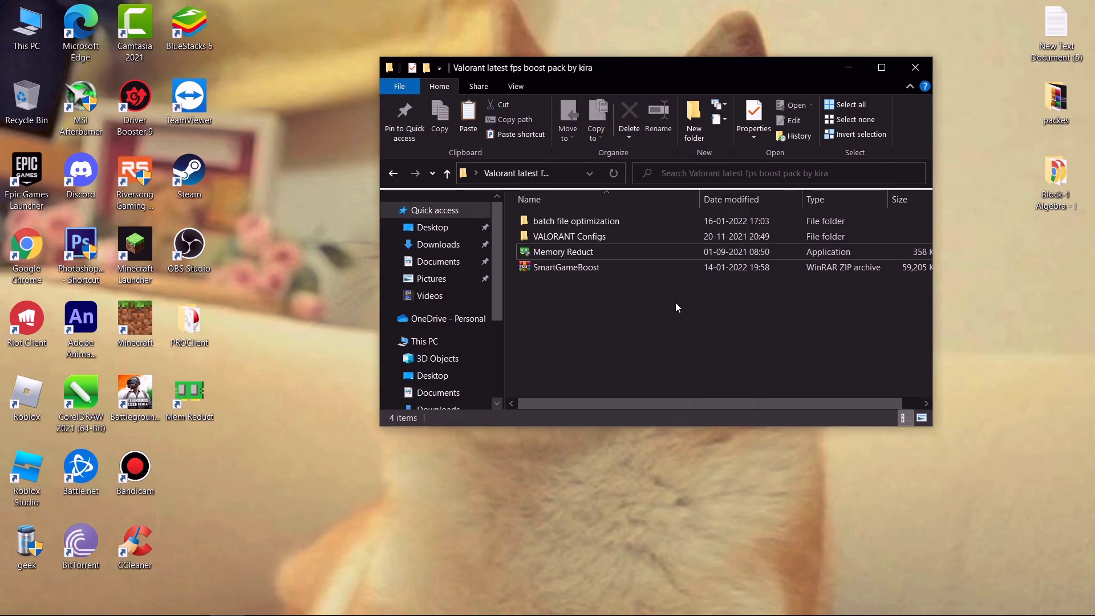
right_click(563, 267)
click(601, 340)
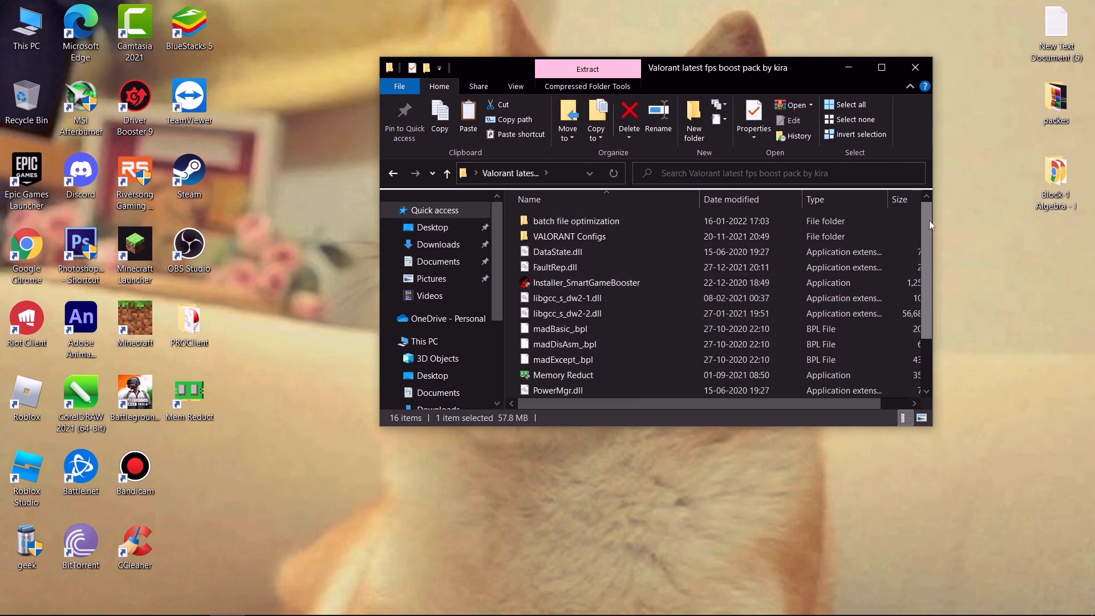
- Install Smart Game Booster to the default destination with the licence accepted, and launch it
drag(929, 220, 901, 289)
scroll(576, 342, up, 2)
double_click(576, 283)
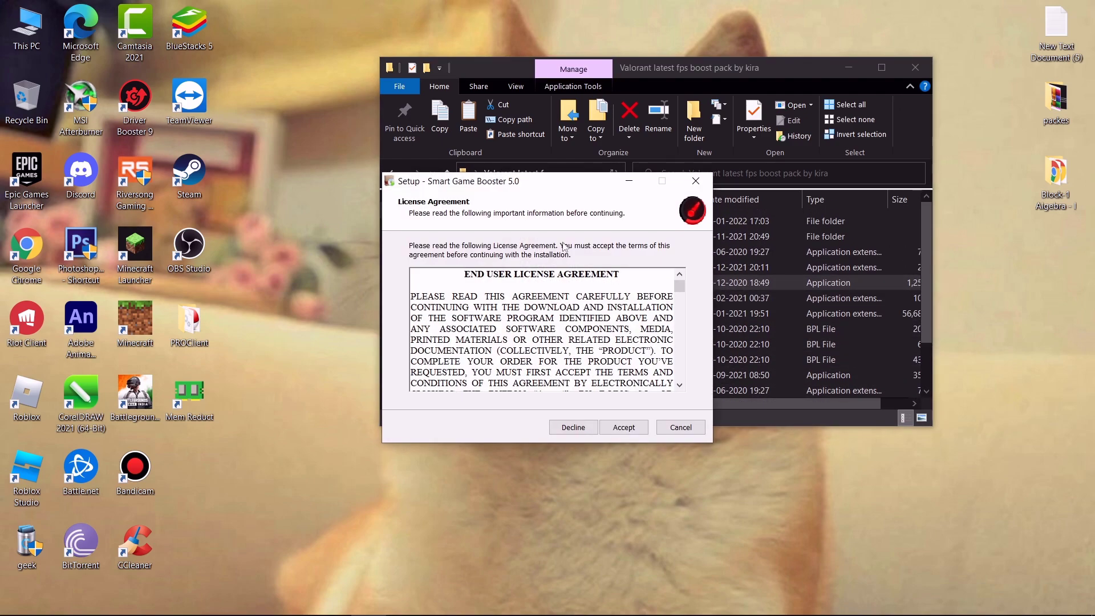
click(623, 428)
click(624, 431)
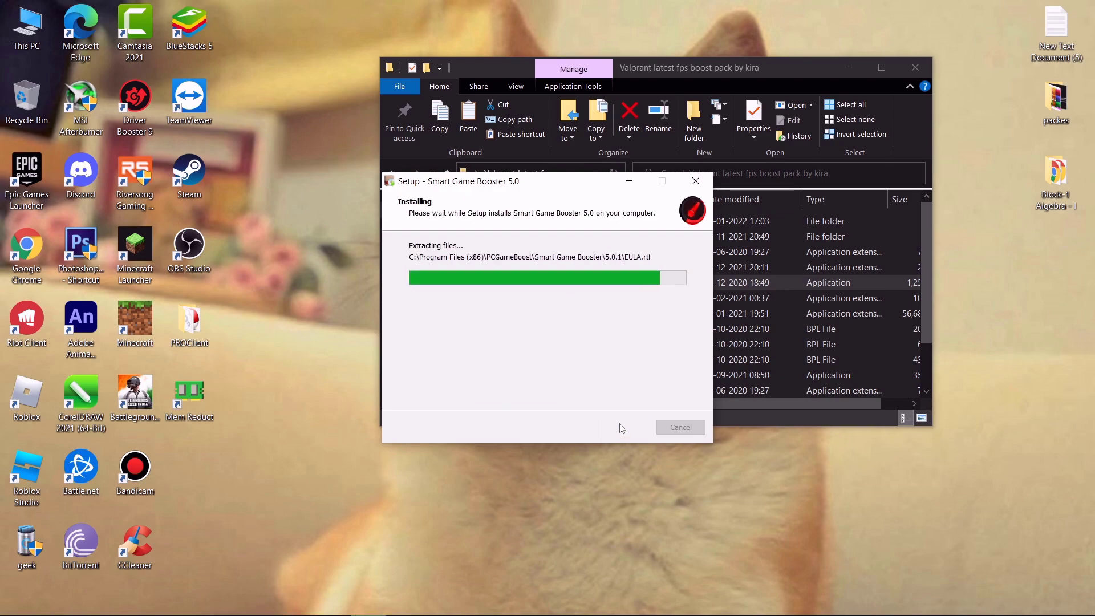
click(623, 427)
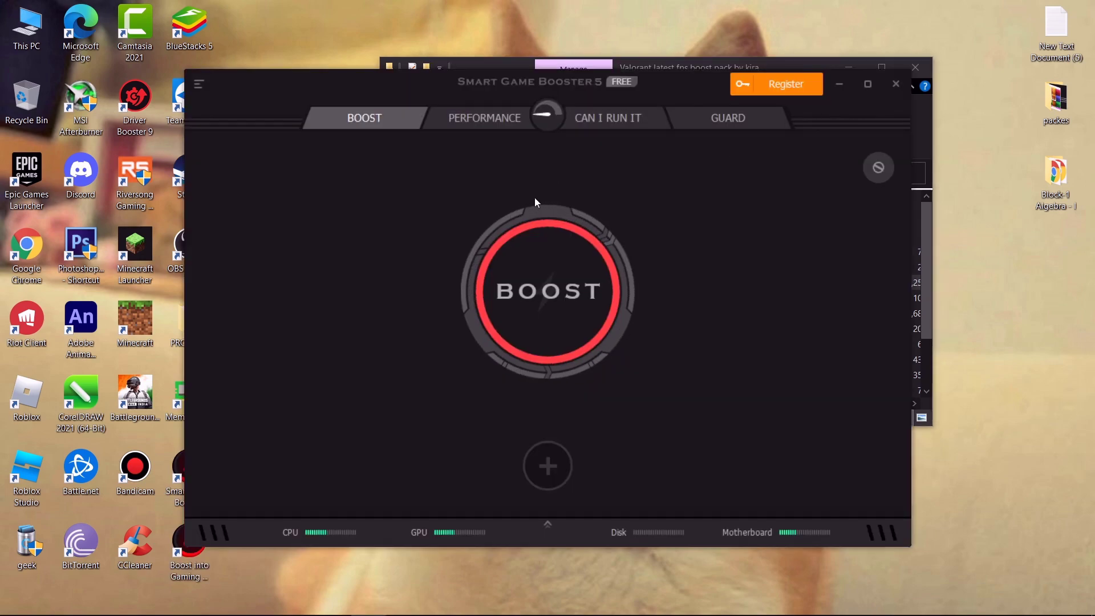
- Boost the PC to +16% and run the PC performance clean-and-tweak scan
click(537, 207)
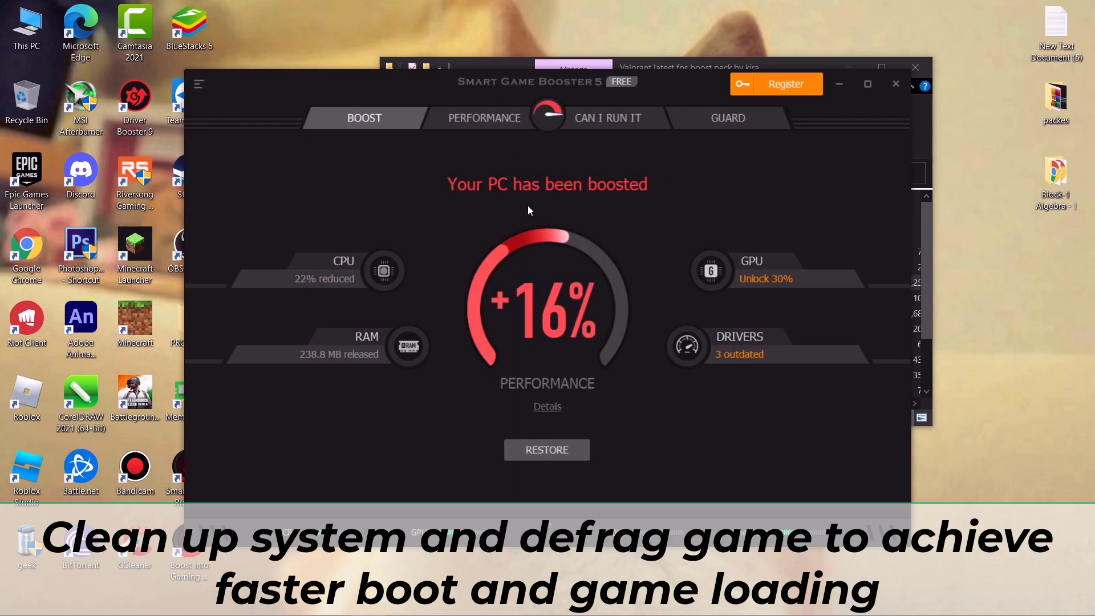
click(488, 123)
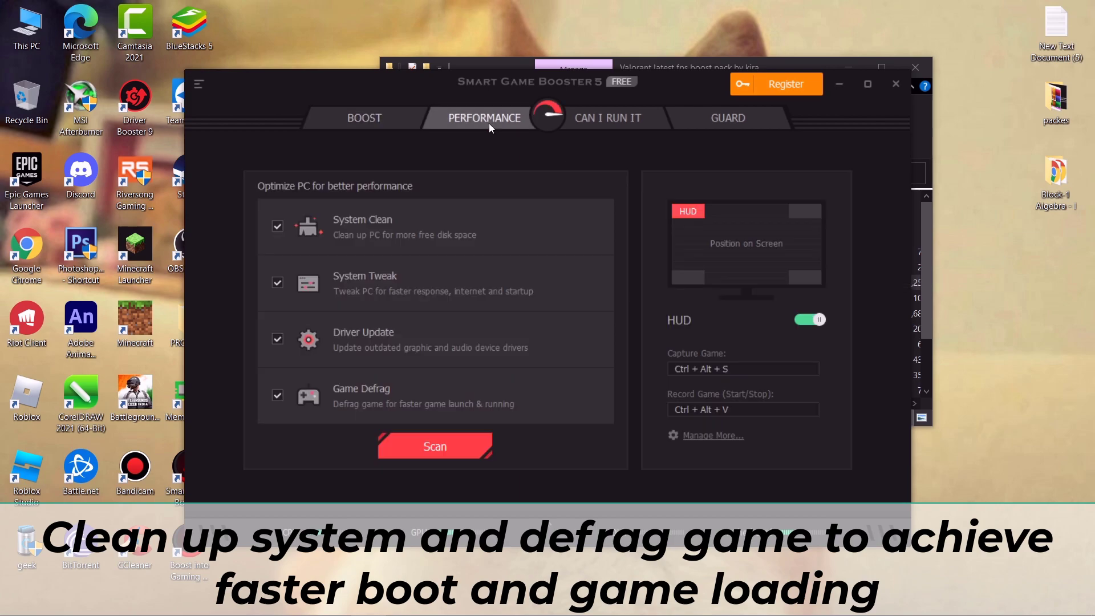
click(426, 449)
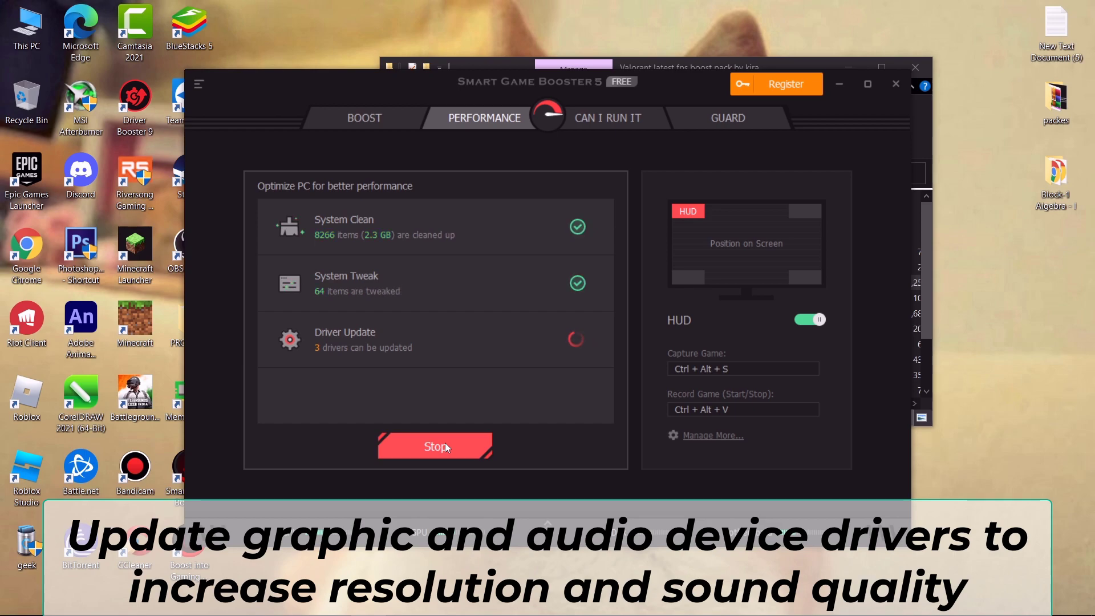
- Copy the GameUserSettings file from the VALORANT Configs '2. low end pc' preset
click(446, 447)
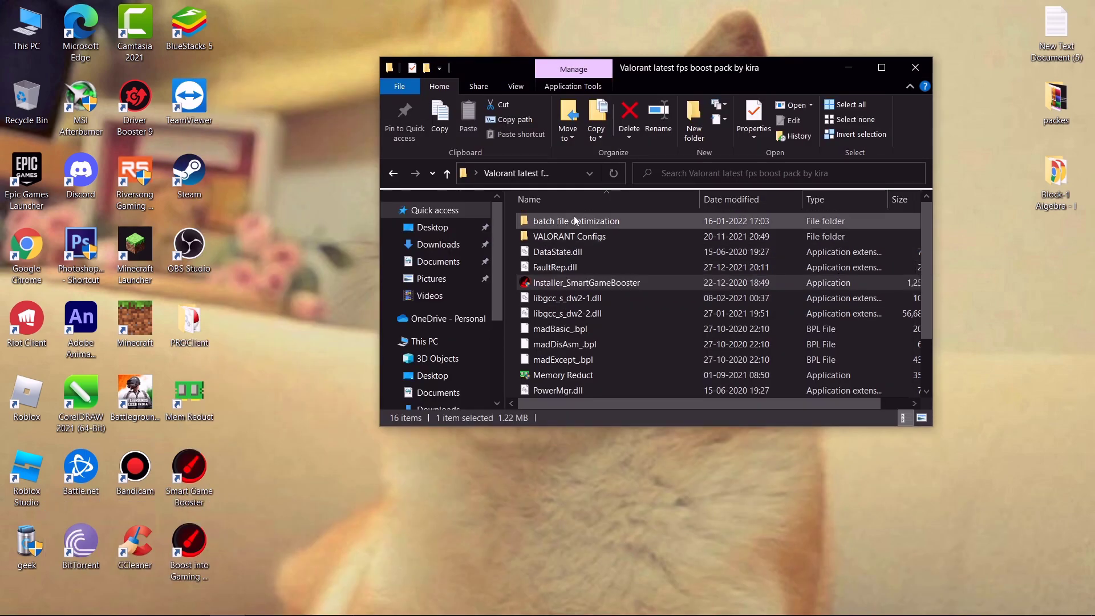
double_click(576, 232)
drag(568, 349, 563, 276)
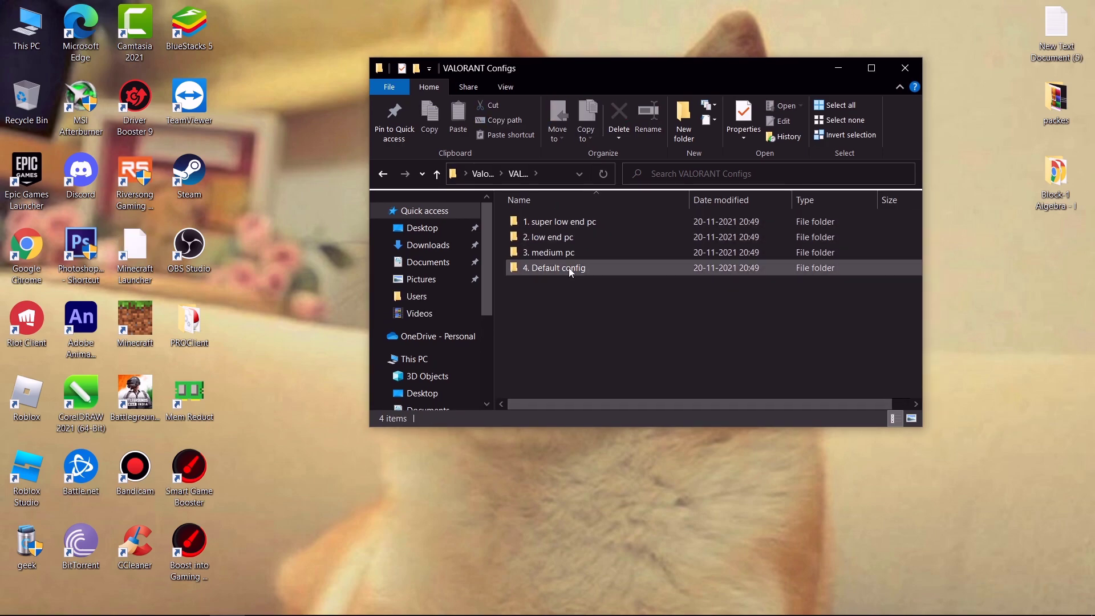
double_click(572, 239)
drag(618, 230, 588, 225)
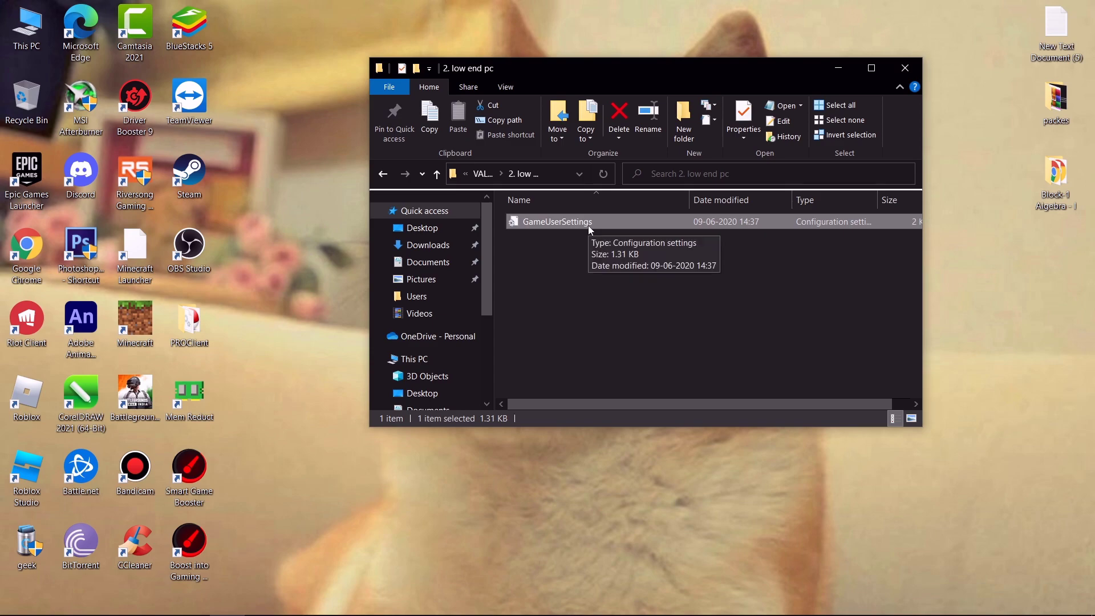
- Go to %localappdata%\VALORANT\Saved\Config\<account>\Windows and move the old GameUserSettings to the desktop
ctrl+click(591, 227)
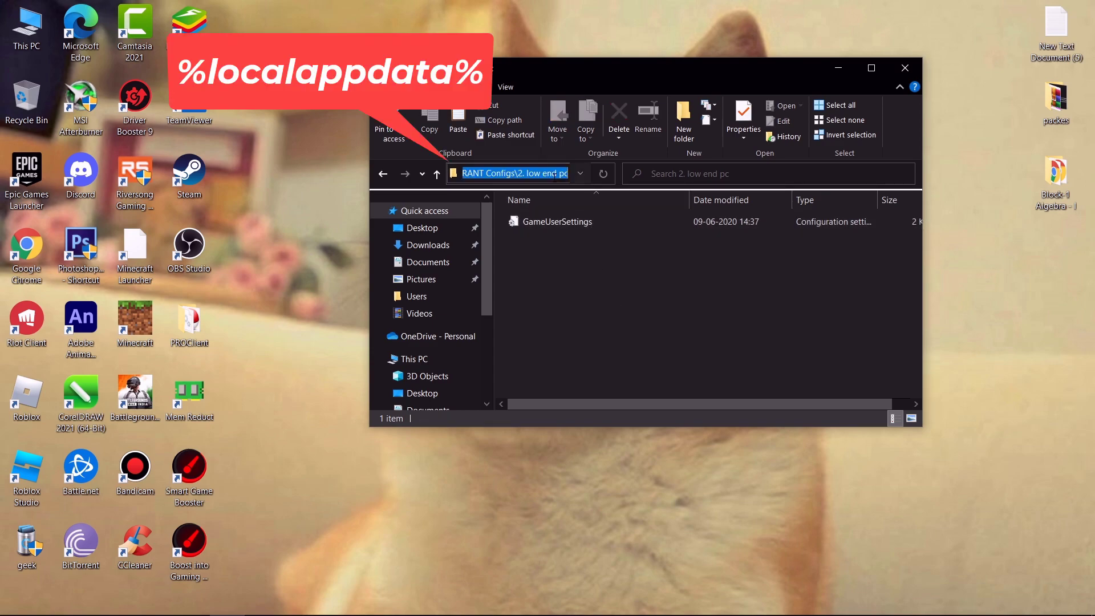
text(%localappdata%)
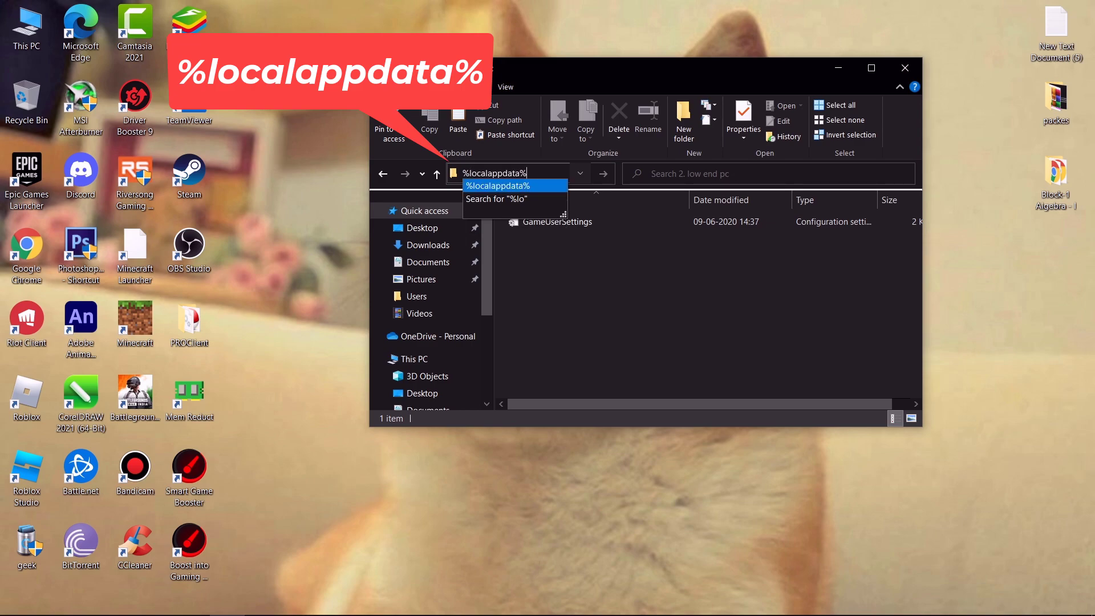
key(Return)
drag(907, 225, 905, 337)
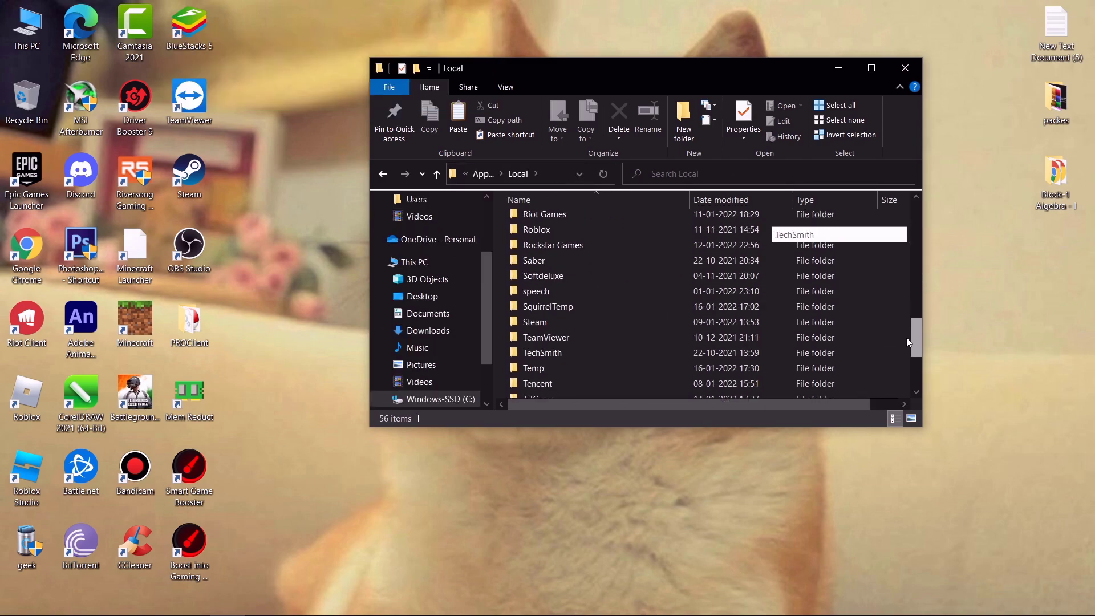
scroll(629, 373, down, 3)
double_click(550, 344)
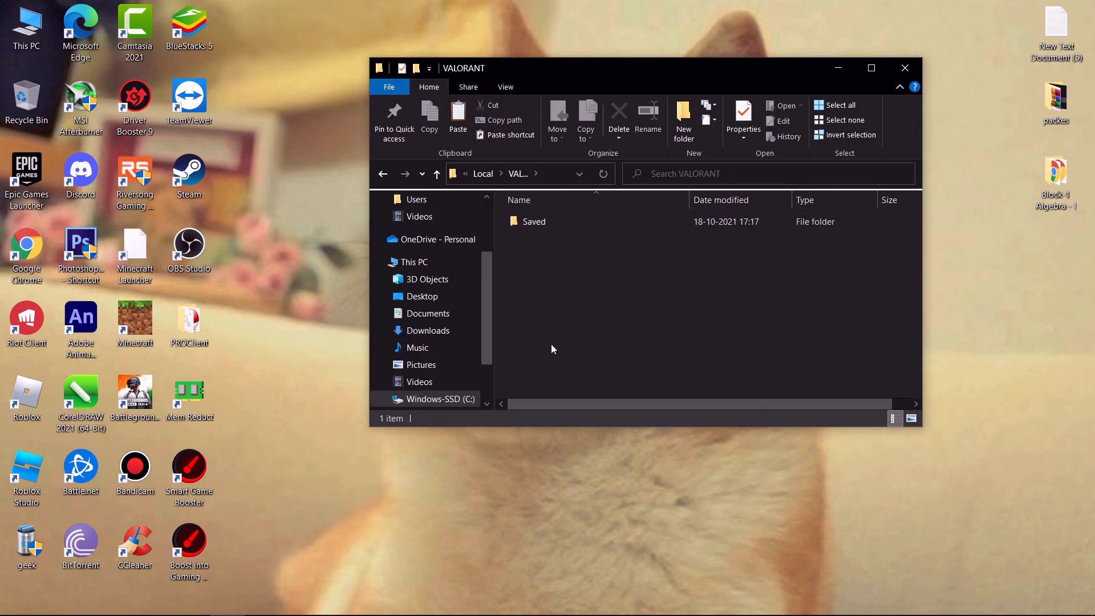
double_click(561, 224)
double_click(560, 223)
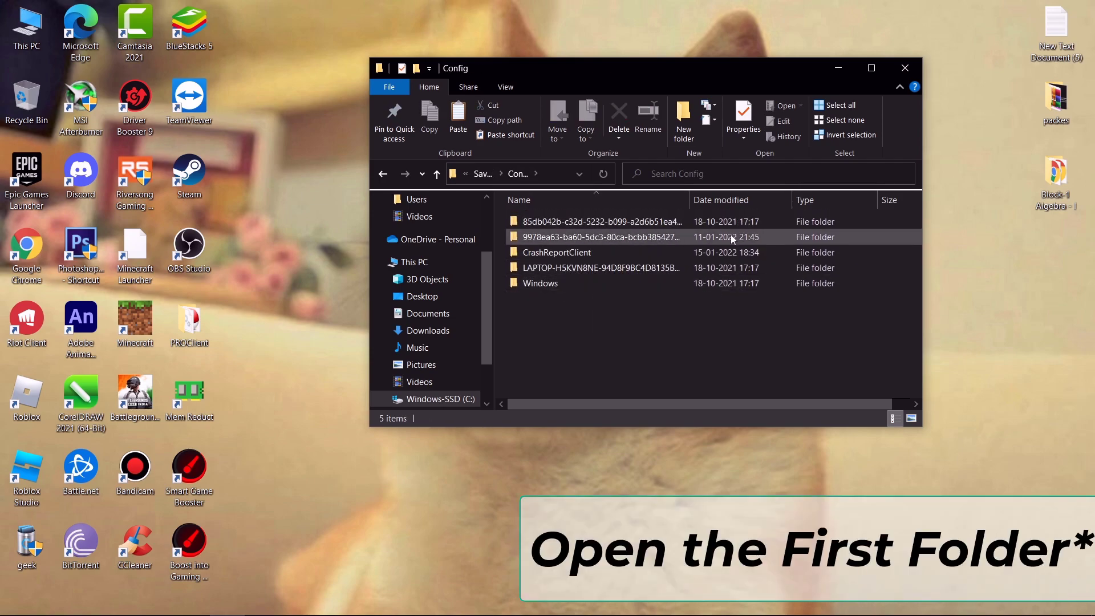
double_click(730, 234)
double_click(583, 222)
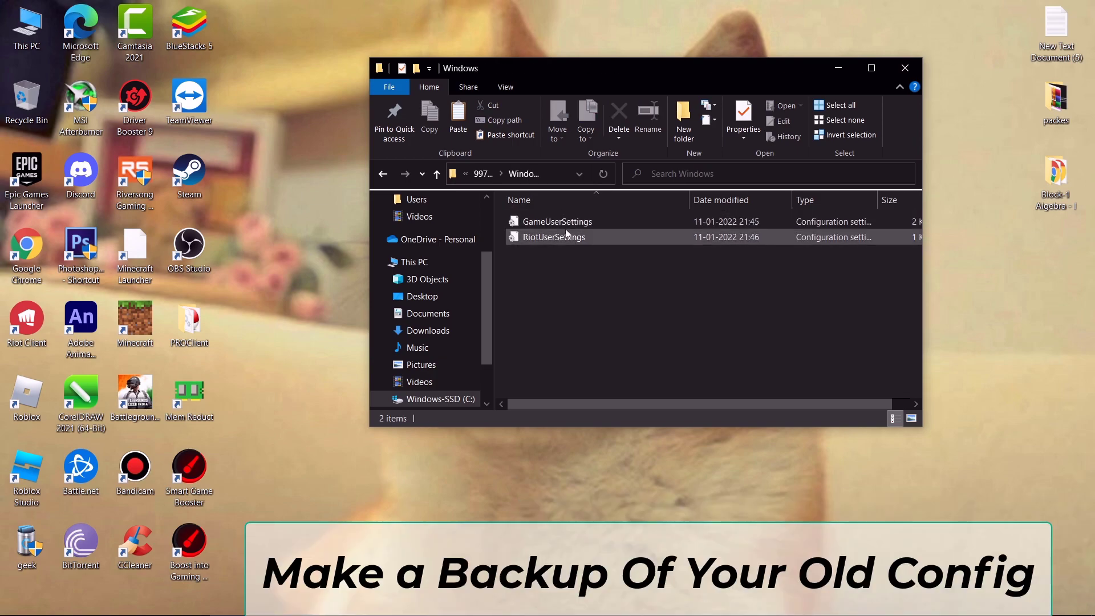
drag(561, 223, 1011, 293)
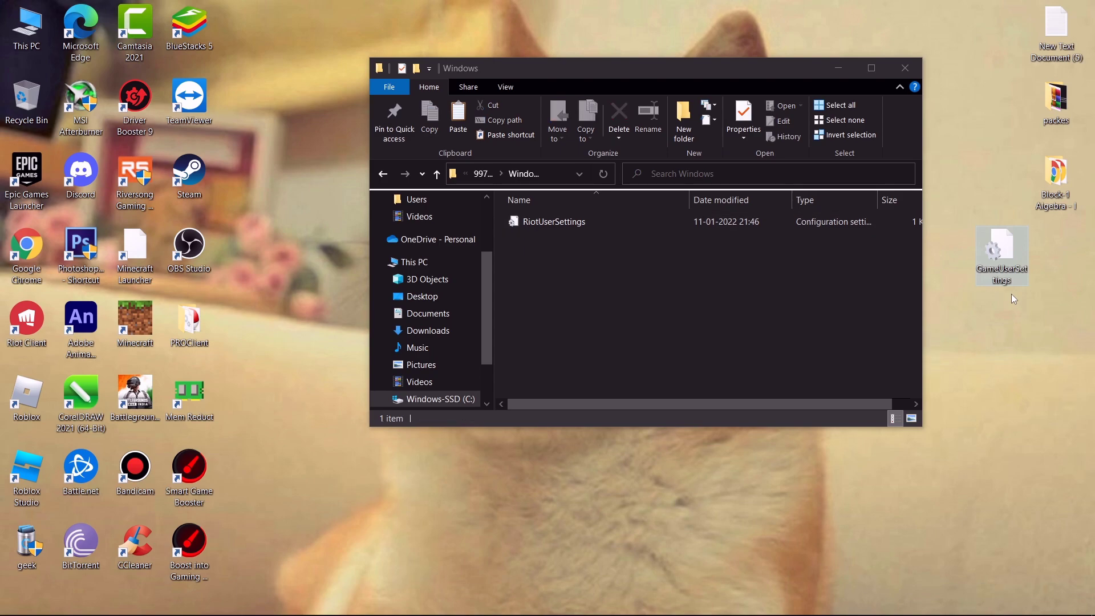
- Paste the low-end GameUserSettings into the config folder, then find VALORANT's details in Task Manager
key(ctrl+z)
click(631, 289)
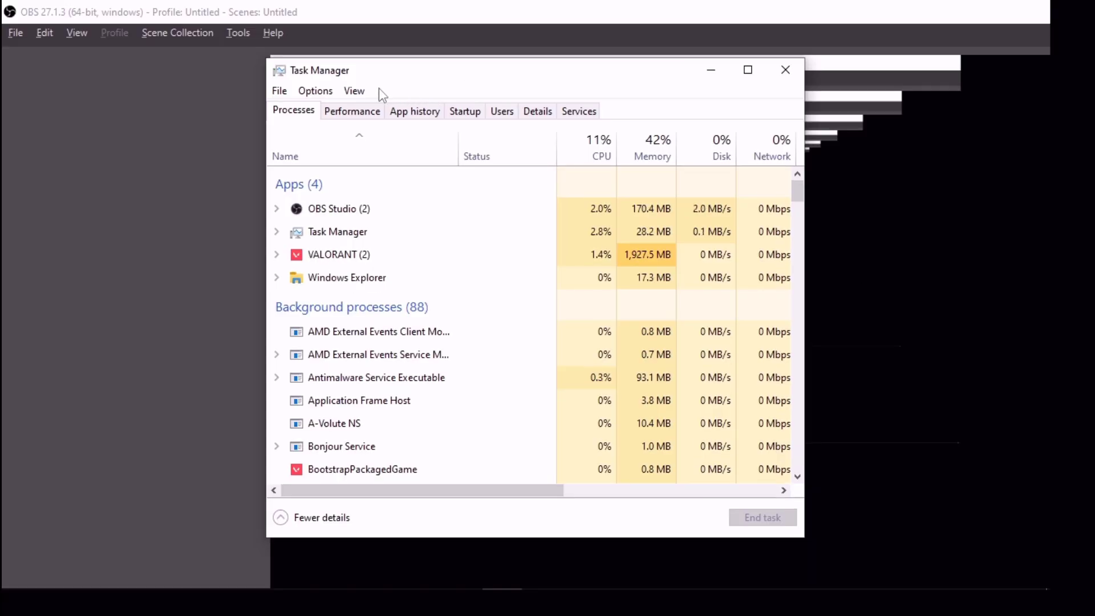
click(277, 255)
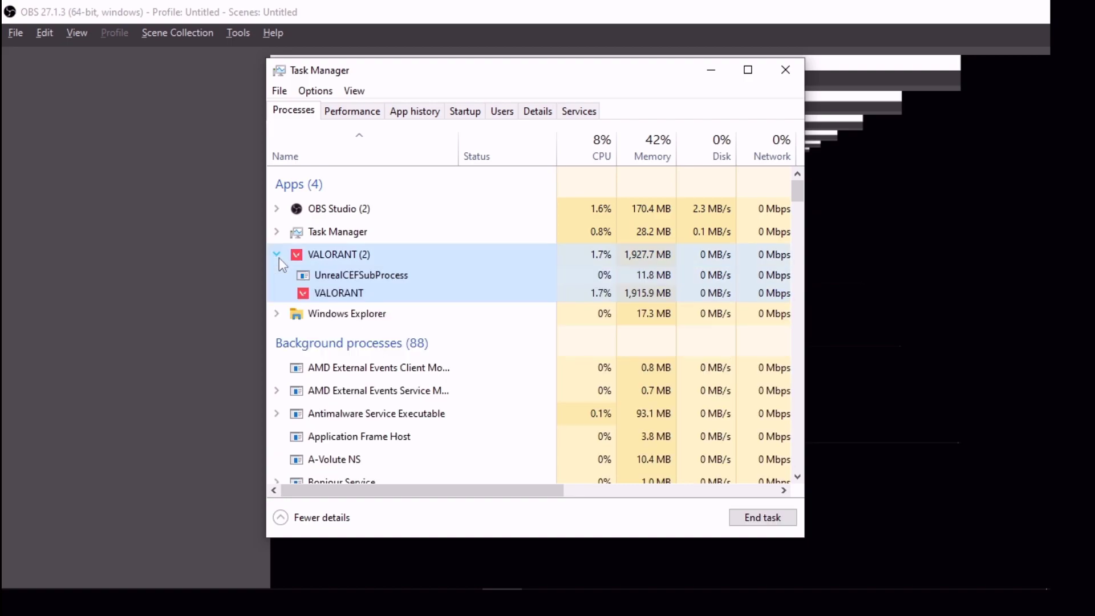
right_click(323, 294)
click(365, 389)
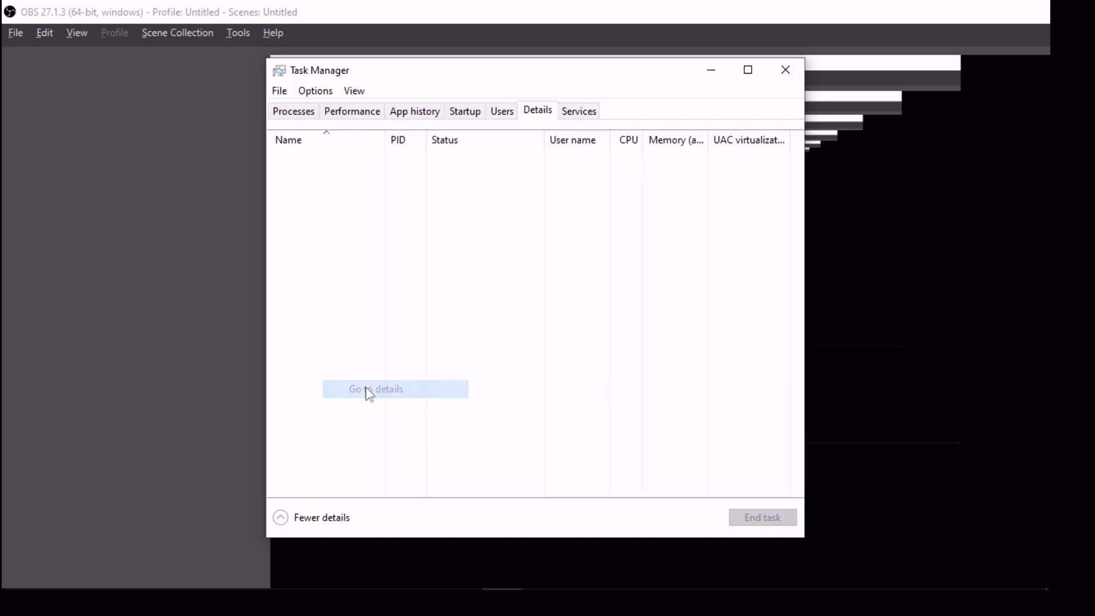
- Set the VALORANT-Win64 process priority to High and confirm the change
right_click(347, 487)
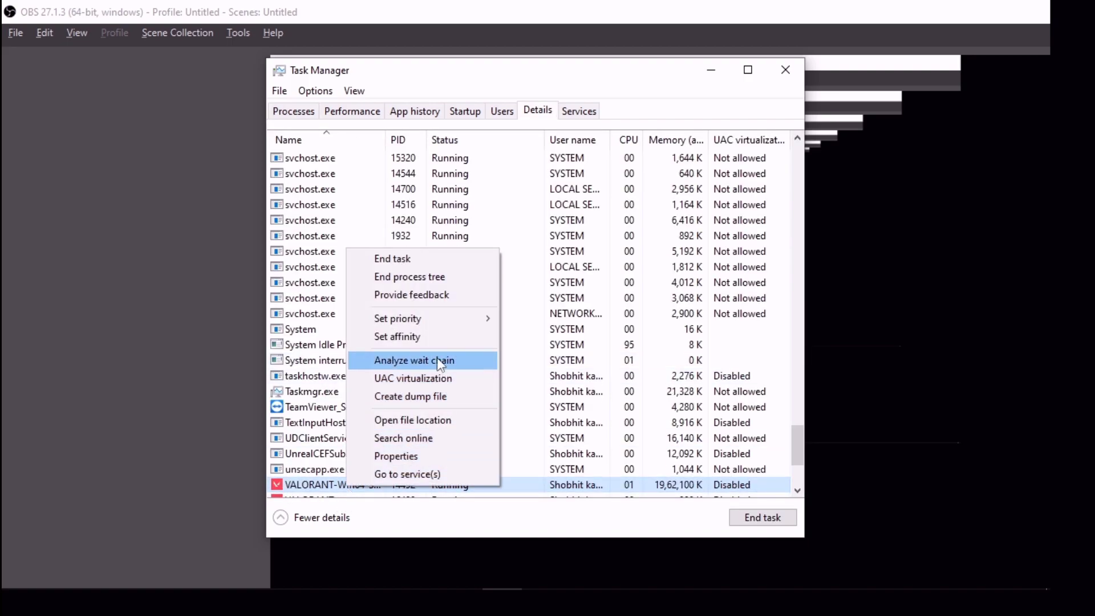
mouse_move(428, 321)
click(539, 338)
click(538, 323)
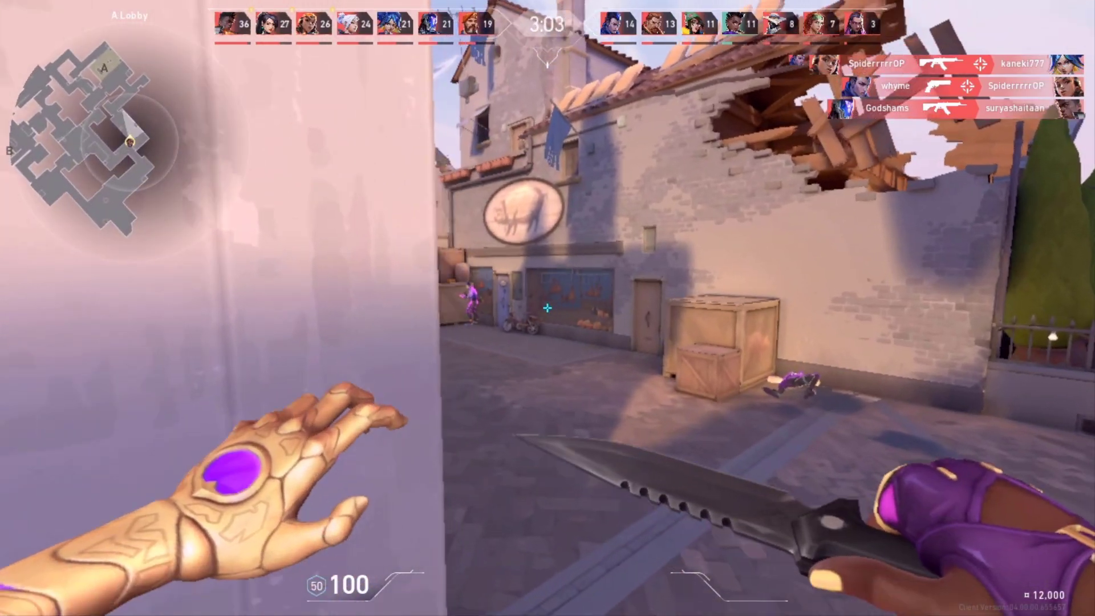
- Walk the agent past the shop front, through the A Main alleys, and around the corner to the teammates
key(w)
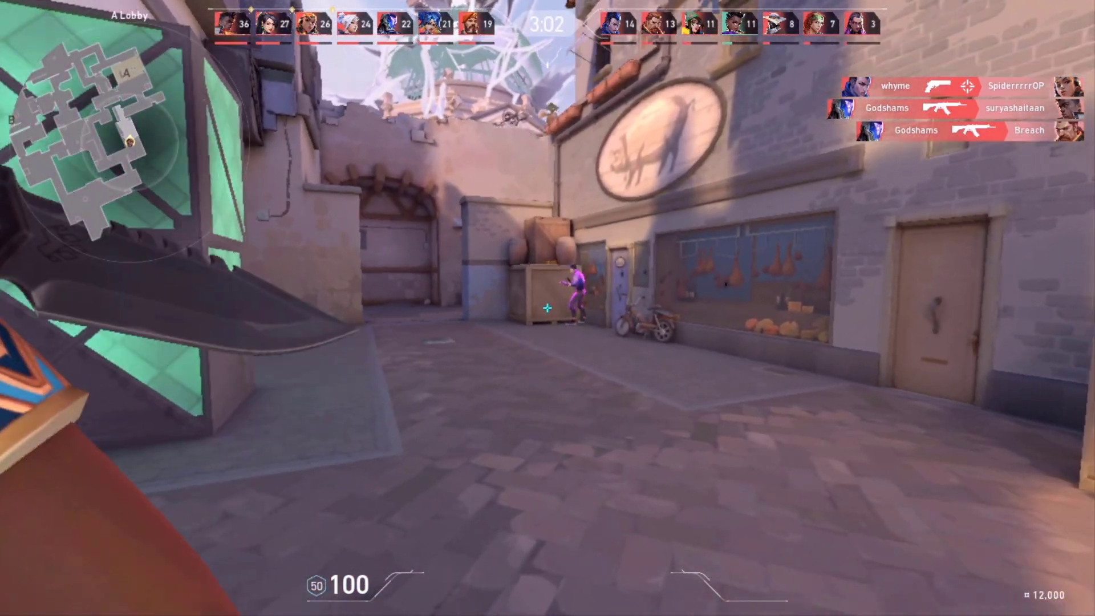
key(w)
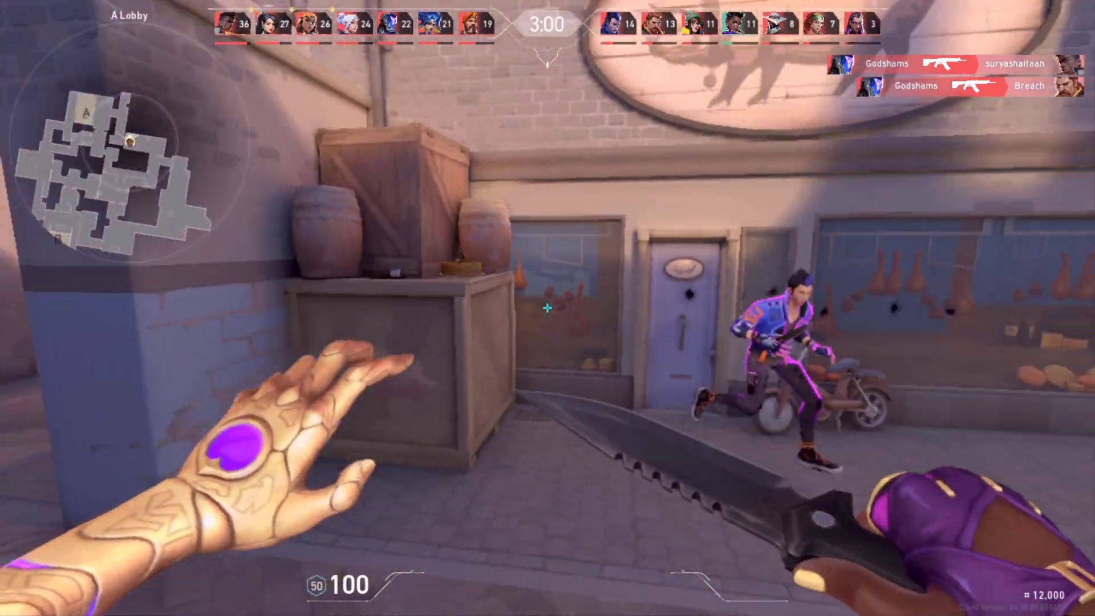
key(w)
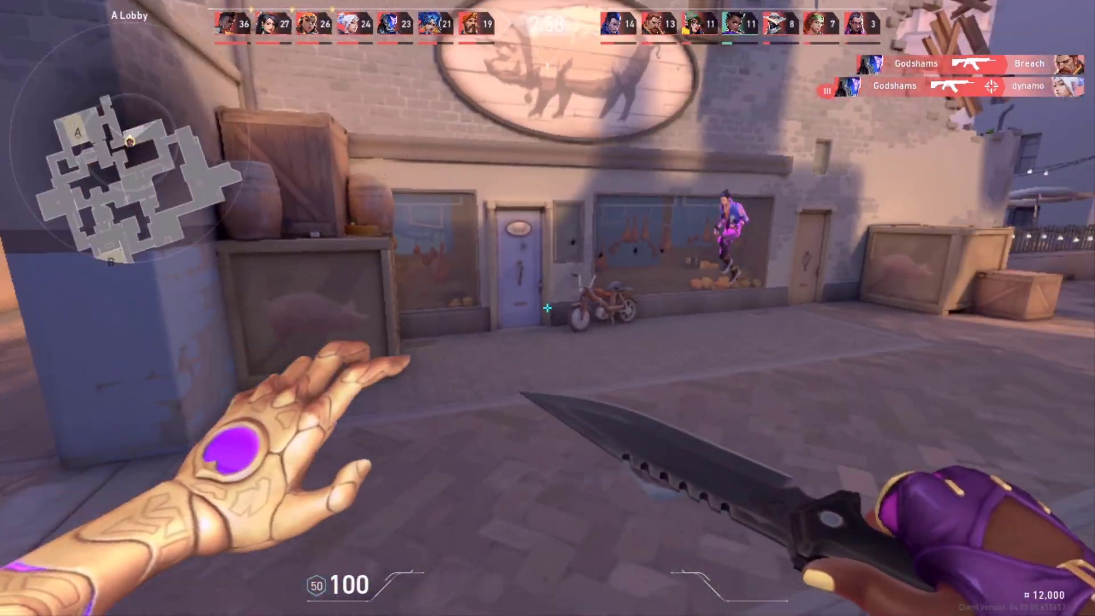
key(w)
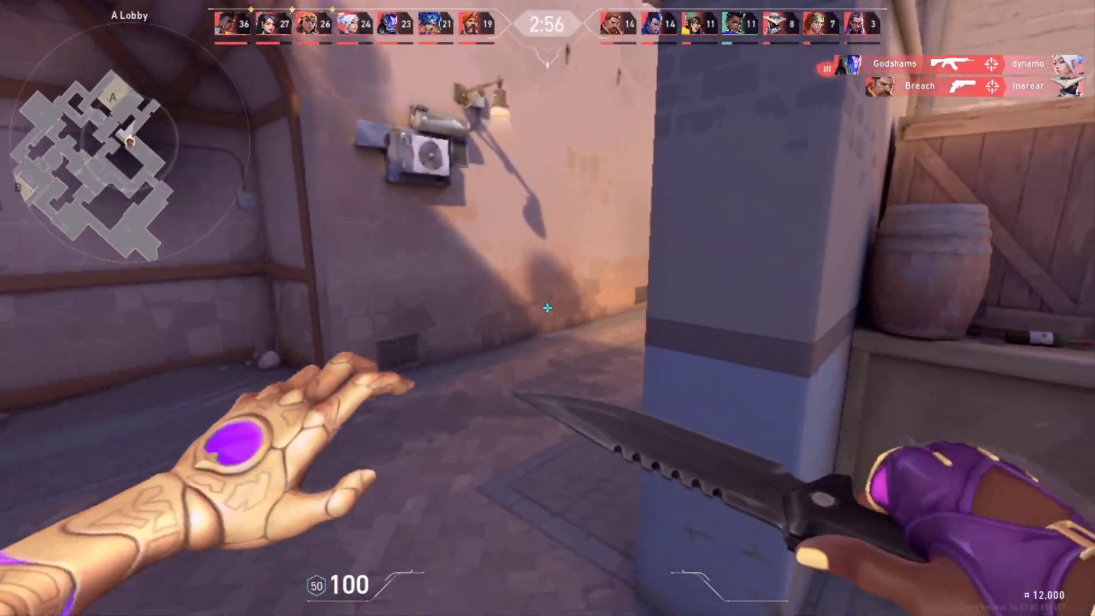
key(w)
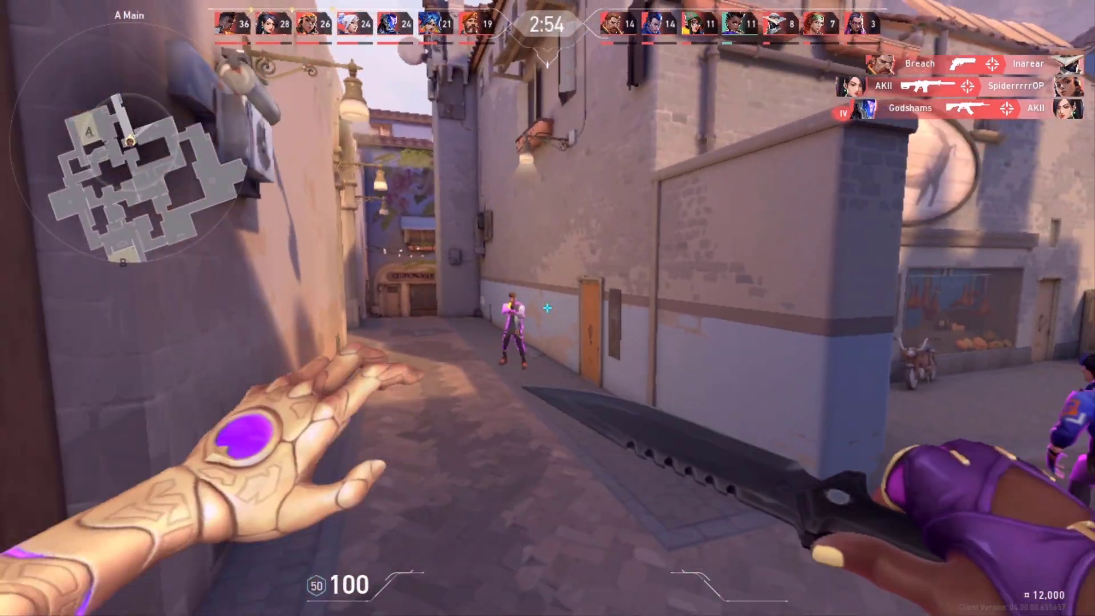
key(w)
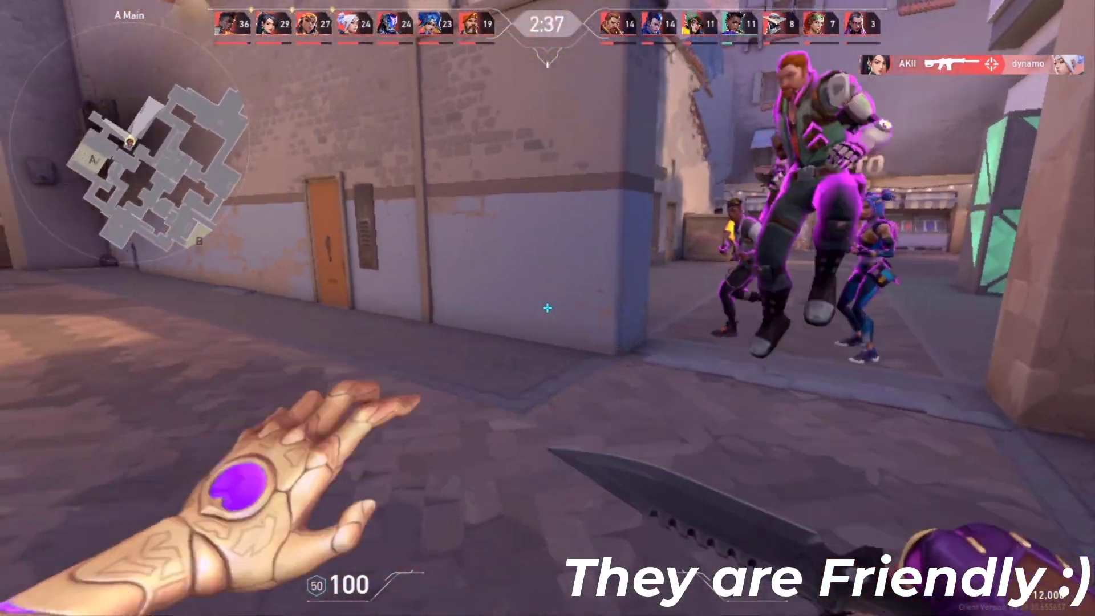
key(w)
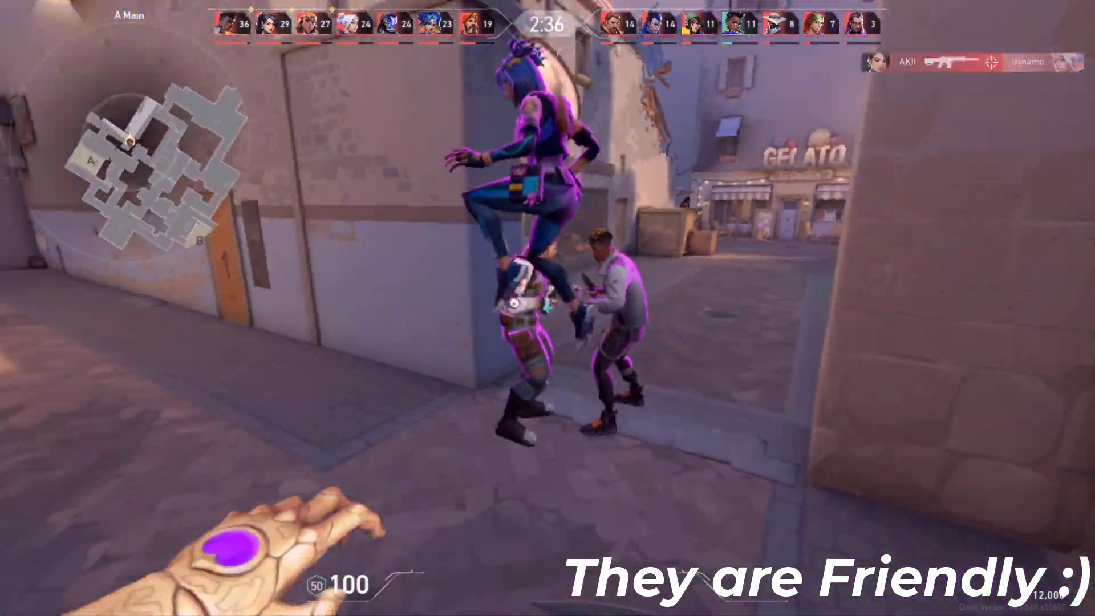
key(w)
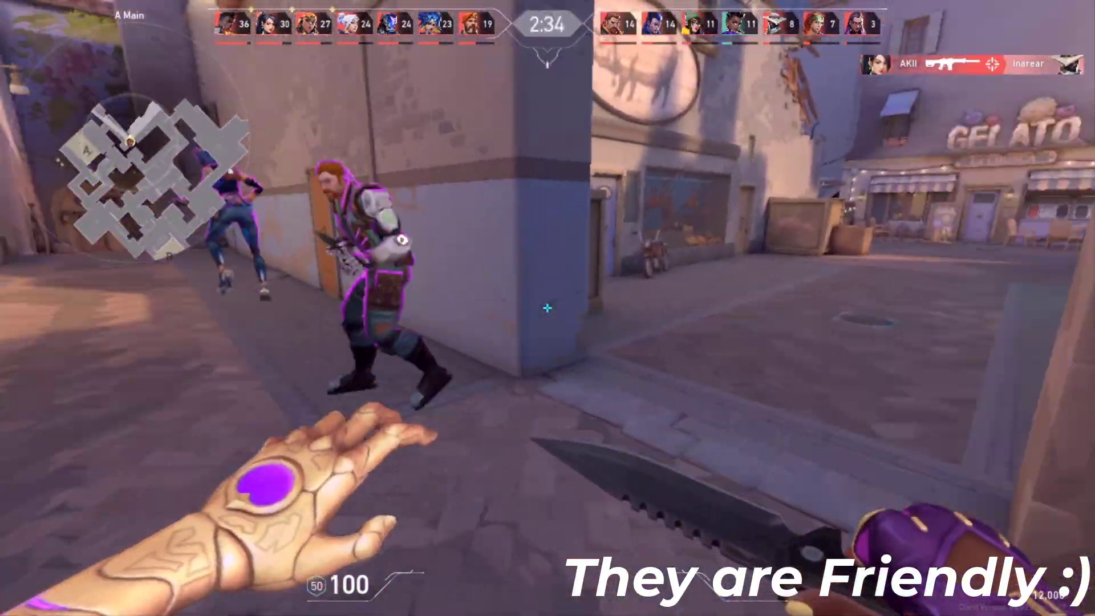